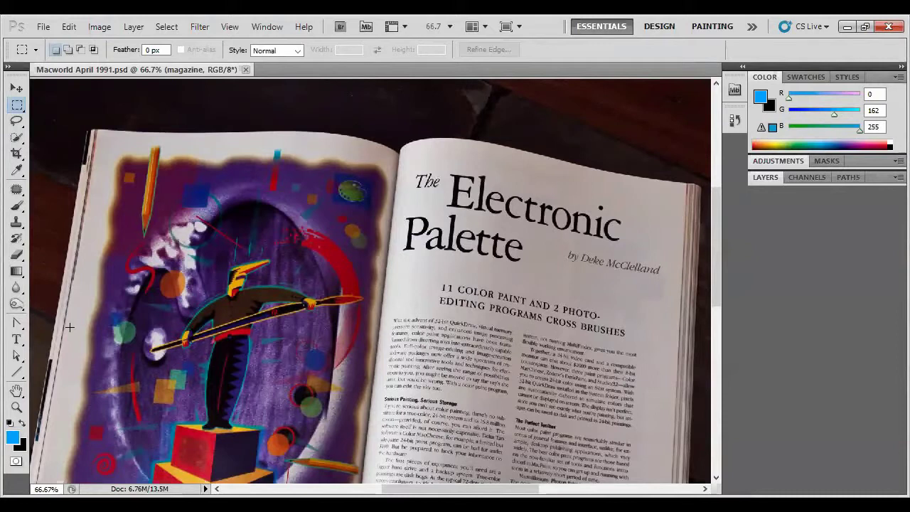
Nudge the magazine view and expand the Layers panel showing the magazine above the orange Background.
{"action": "left_click_drag", "start_coordinate": [222, 210], "coordinate": [256, 198]}
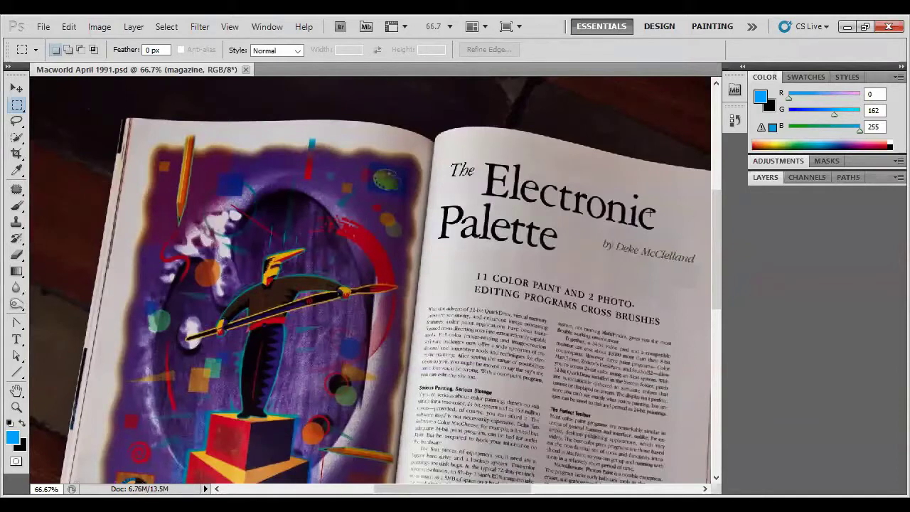
{"action": "left_click", "coordinate": [765, 178]}
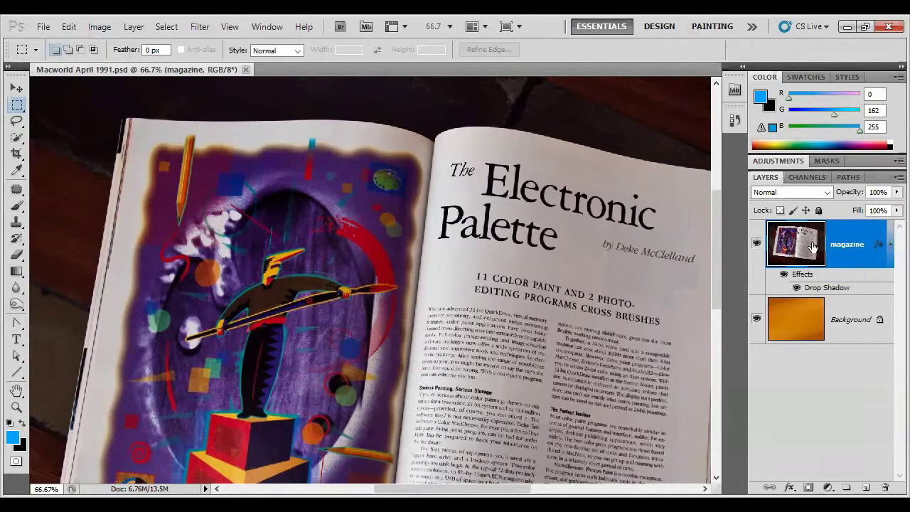
Switch the panel group via Channels to the still-empty Paths panel.
{"action": "left_click", "coordinate": [795, 179]}
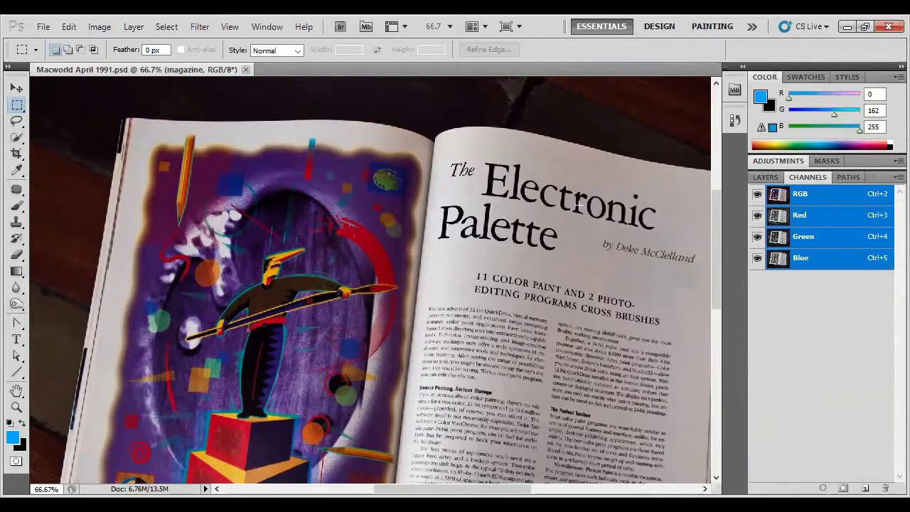
{"action": "left_click", "coordinate": [842, 177]}
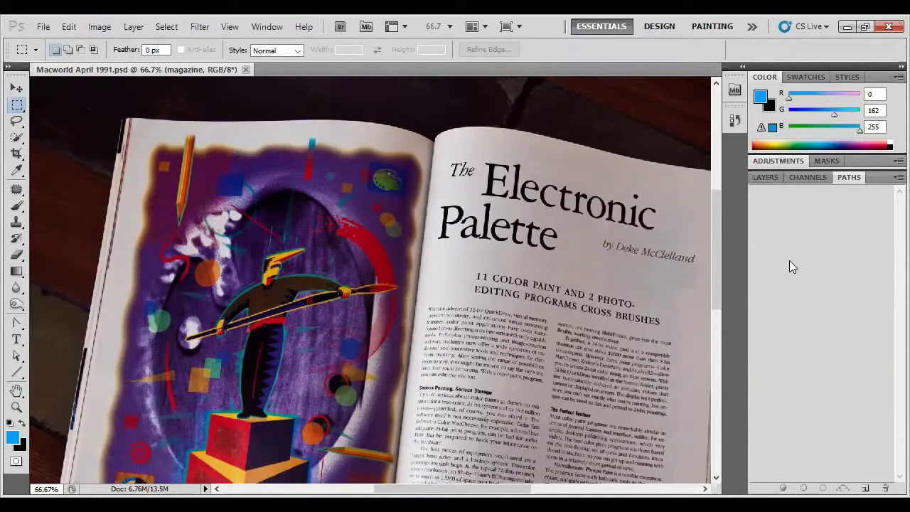
Choose the Pen Tool from the toolbox's pen flyout for drawing paths.
{"action": "left_click", "coordinate": [18, 325]}
{"action": "left_click", "coordinate": [66, 322]}
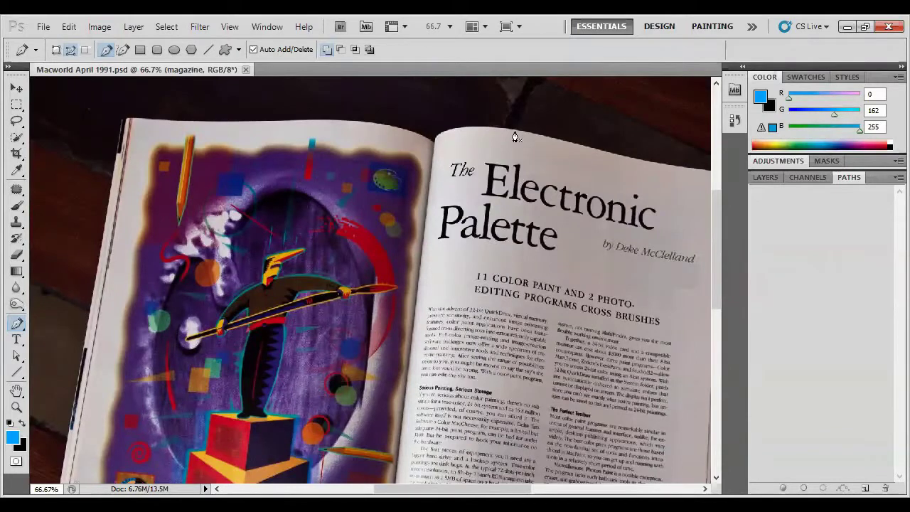
{"action": "scroll", "coordinate": [526, 163], "scroll_direction": "right", "scroll_amount": 3}
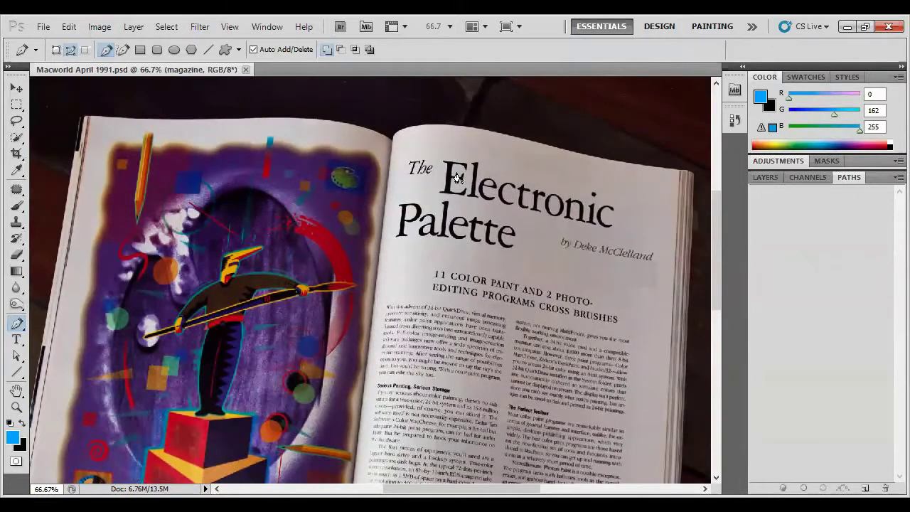
{"action": "left_click", "coordinate": [762, 176]}
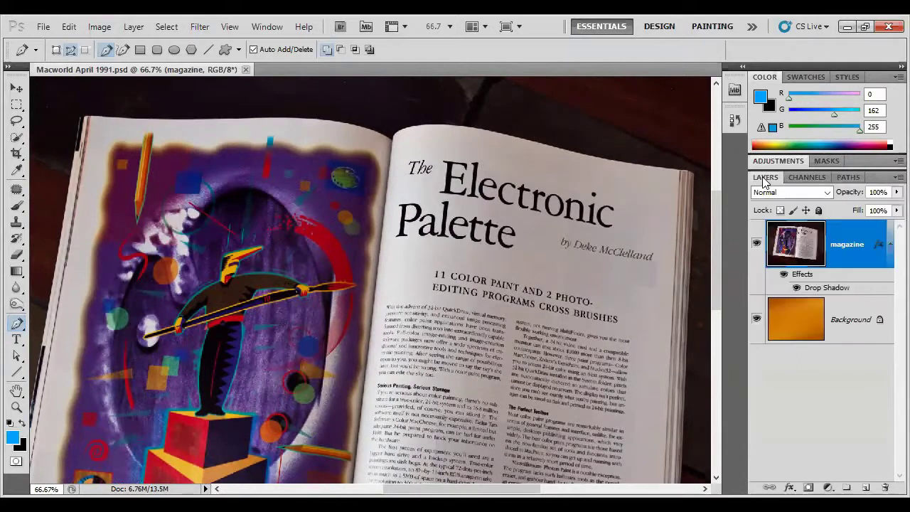
{"action": "left_click", "coordinate": [756, 245]}
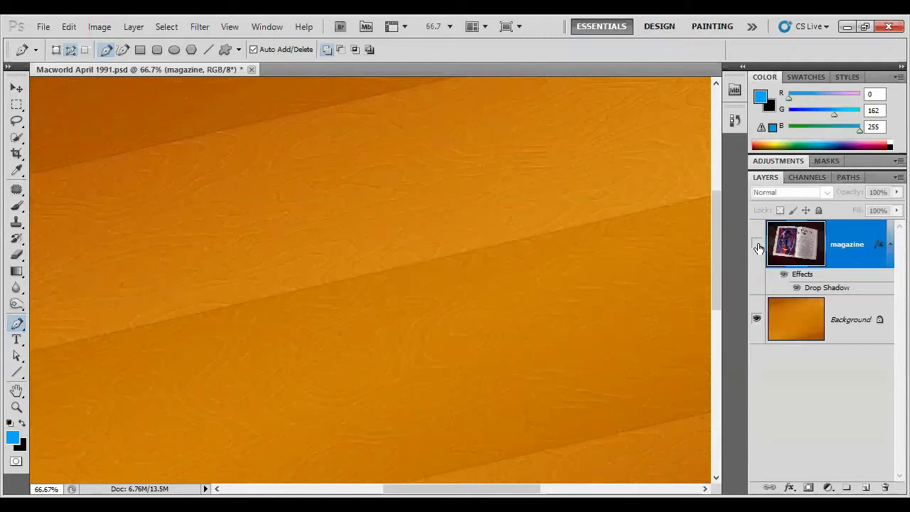
{"action": "left_click", "coordinate": [756, 245]}
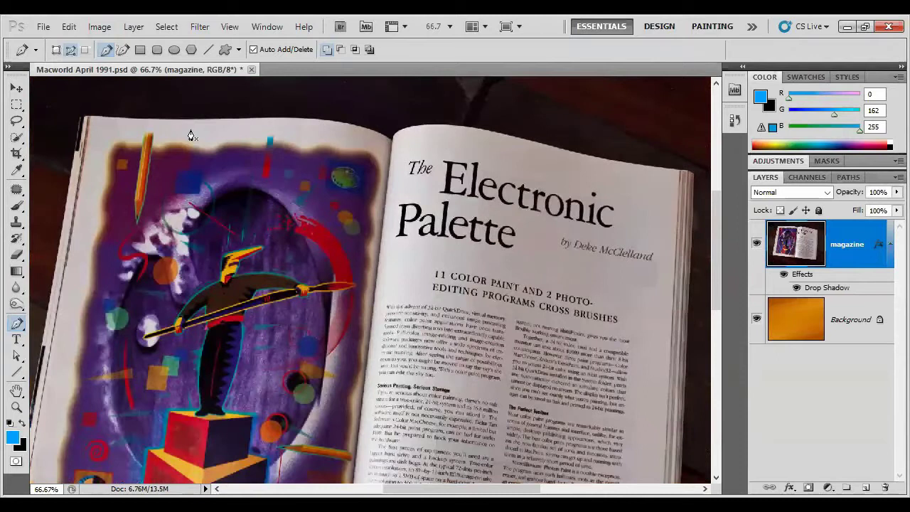
{"action": "mouse_move", "coordinate": [211, 137]}
{"action": "left_mouse_down"}
{"action": "mouse_move", "coordinate": [255, 169]}
{"action": "mouse_move", "coordinate": [224, 174]}
{"action": "left_mouse_up"}
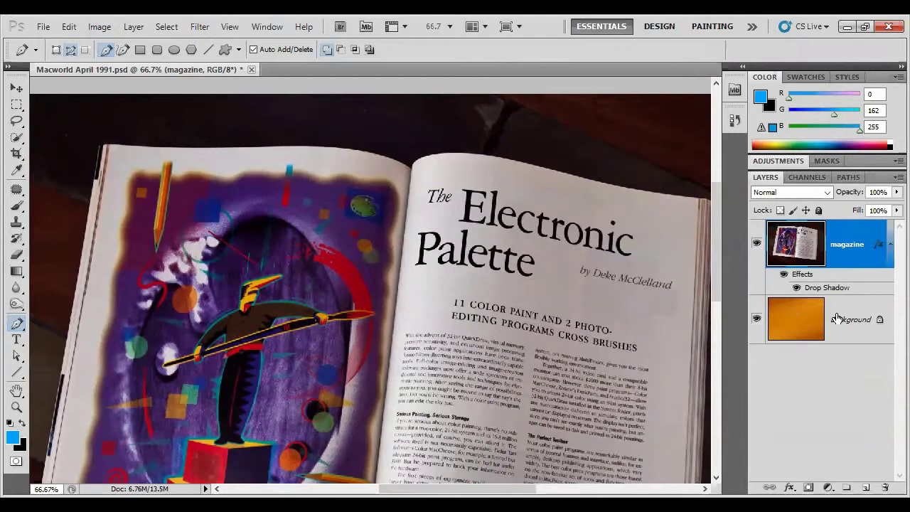
{"action": "scroll", "coordinate": [213, 221], "scroll_direction": "up", "scroll_amount": 2}
{"action": "scroll", "coordinate": [220, 228], "scroll_direction": "left", "scroll_amount": 3}
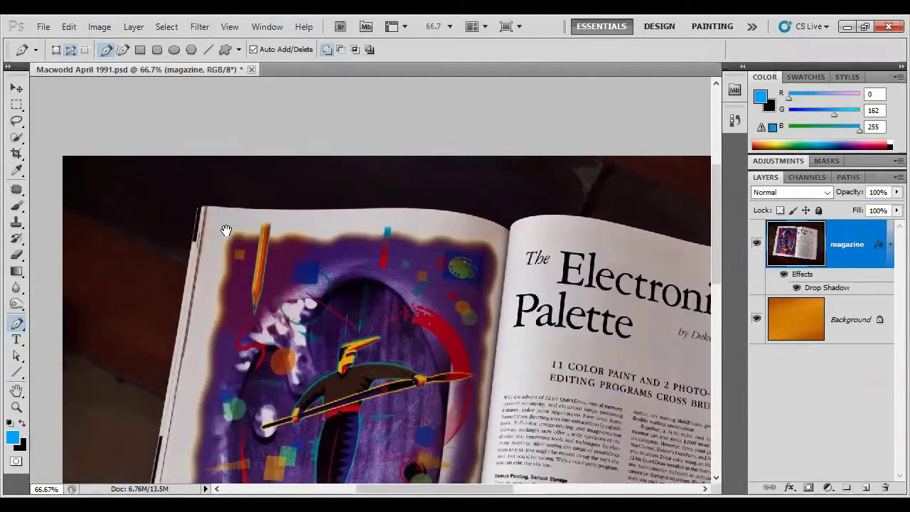
{"action": "scroll", "coordinate": [241, 236], "scroll_direction": "up", "scroll_amount": 1}
{"action": "scroll", "coordinate": [236, 232], "scroll_direction": "left", "scroll_amount": 2}
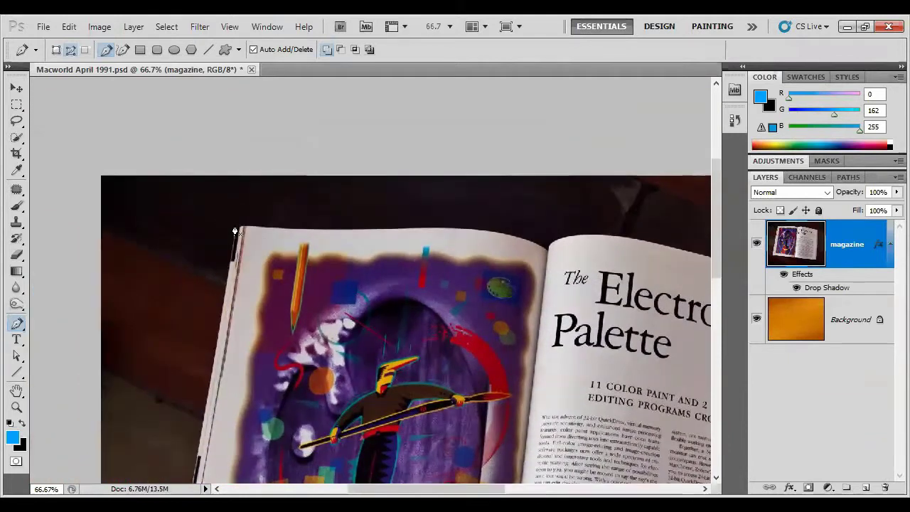
At 100% zoom, start a Work Path with anchors at the left page's top-left corner.
{"action": "key", "text": "ctrl+plus"}
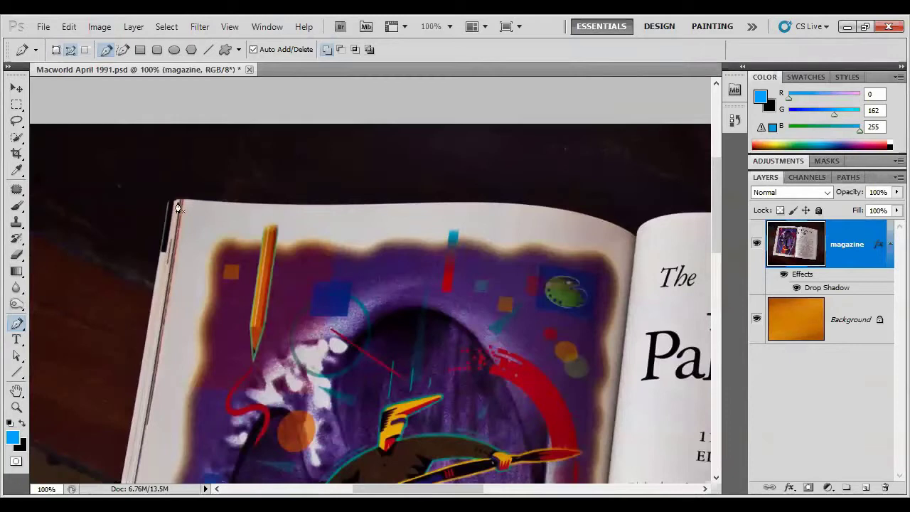
{"action": "left_click", "coordinate": [169, 202]}
{"action": "left_click", "coordinate": [845, 177]}
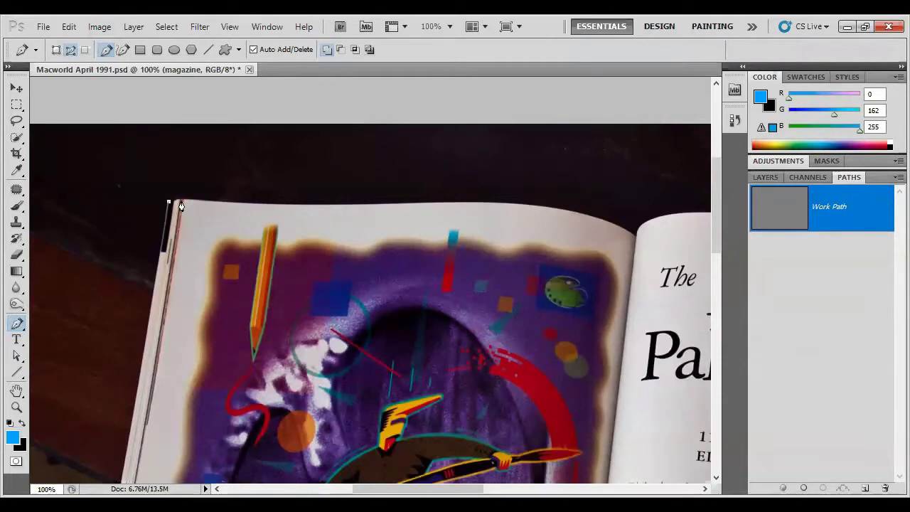
{"action": "left_click", "coordinate": [182, 201]}
Trace the left page's top edge with Pen anchors to where the pages meet.
{"action": "left_click", "coordinate": [356, 208]}
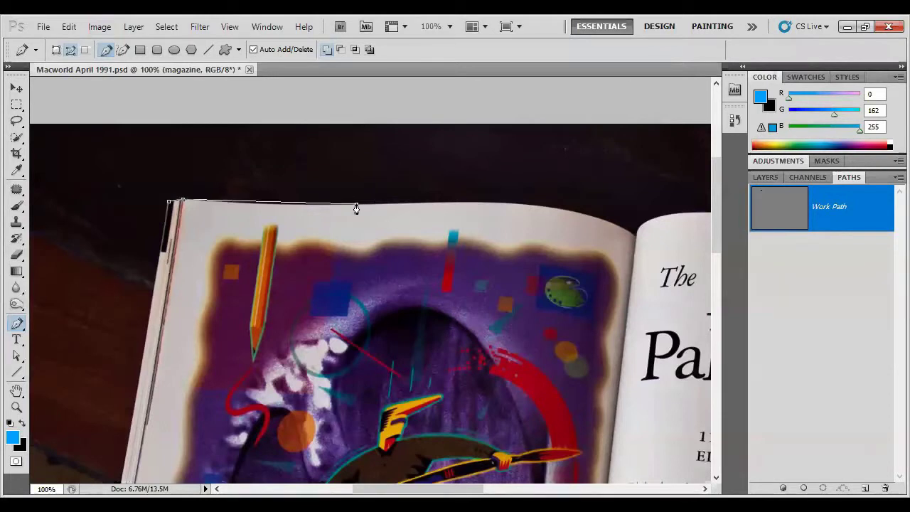
{"action": "left_click", "coordinate": [542, 206]}
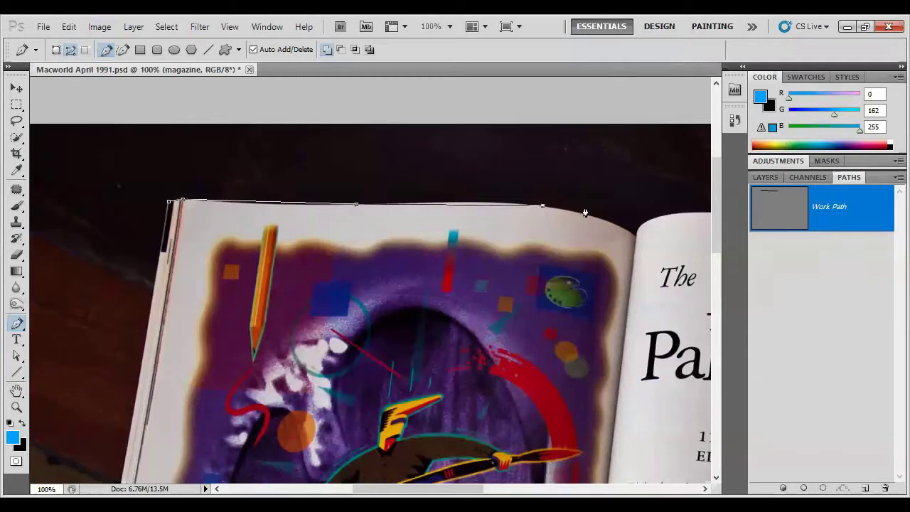
{"action": "left_click", "coordinate": [634, 235]}
{"action": "left_click_drag", "start_coordinate": [601, 235], "coordinate": [268, 233]}
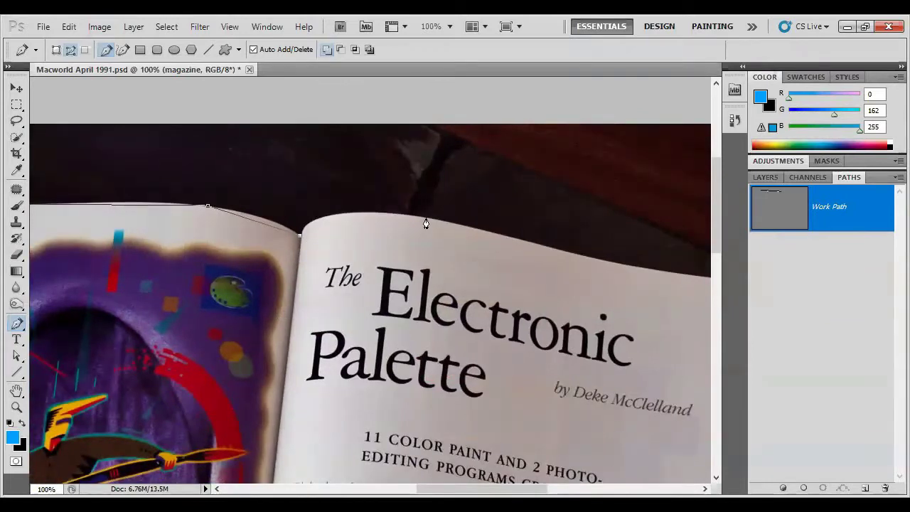
Continue anchors along the right page's top edge to its top-right corner, then deselect the path.
{"action": "left_click", "coordinate": [425, 218]}
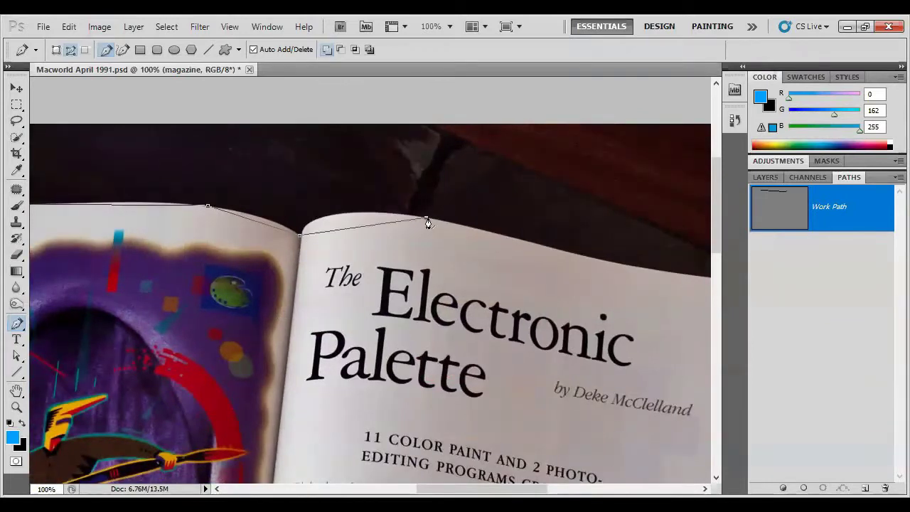
{"action": "left_click", "coordinate": [634, 264]}
{"action": "left_click_drag", "start_coordinate": [643, 277], "coordinate": [411, 252]}
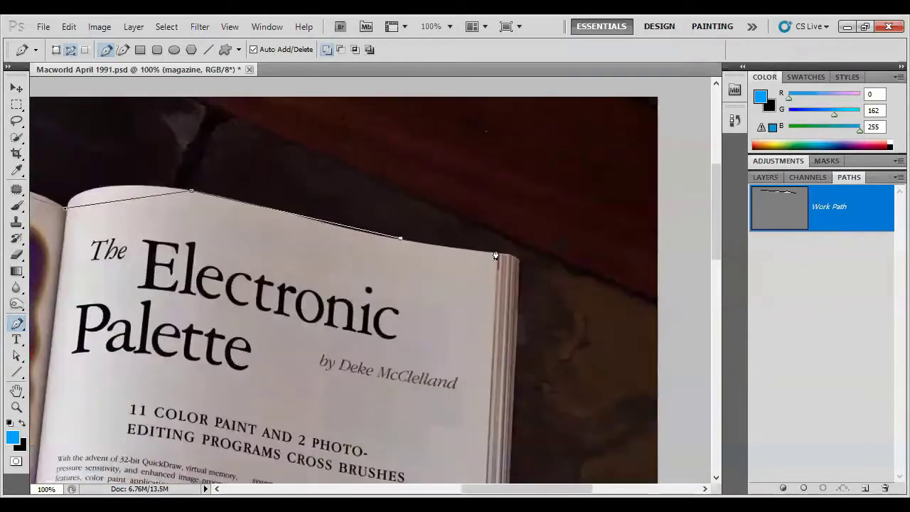
{"action": "left_click", "coordinate": [498, 253]}
{"action": "left_click", "coordinate": [508, 254]}
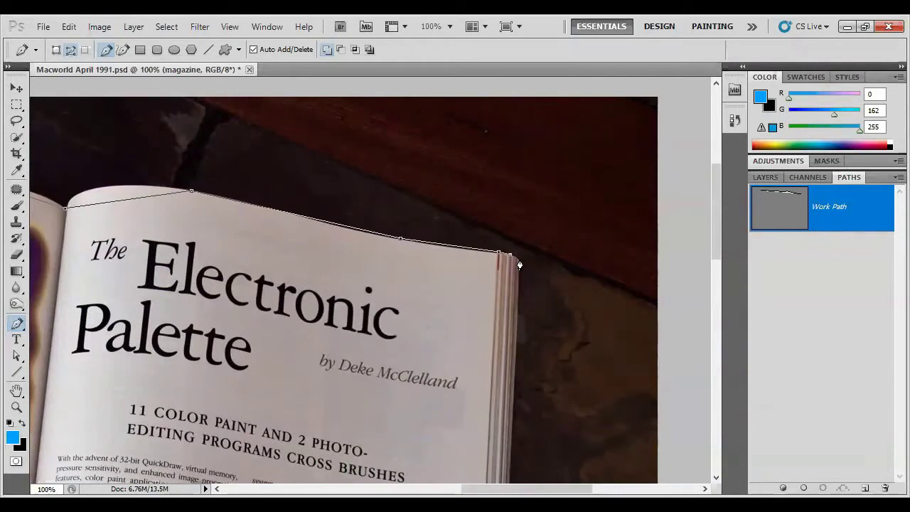
{"action": "left_click", "coordinate": [520, 260]}
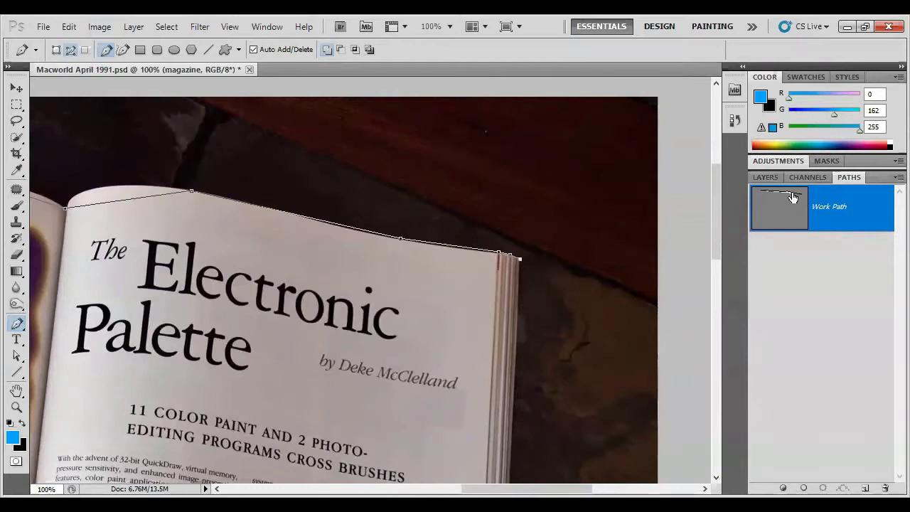
{"action": "left_click", "coordinate": [799, 266]}
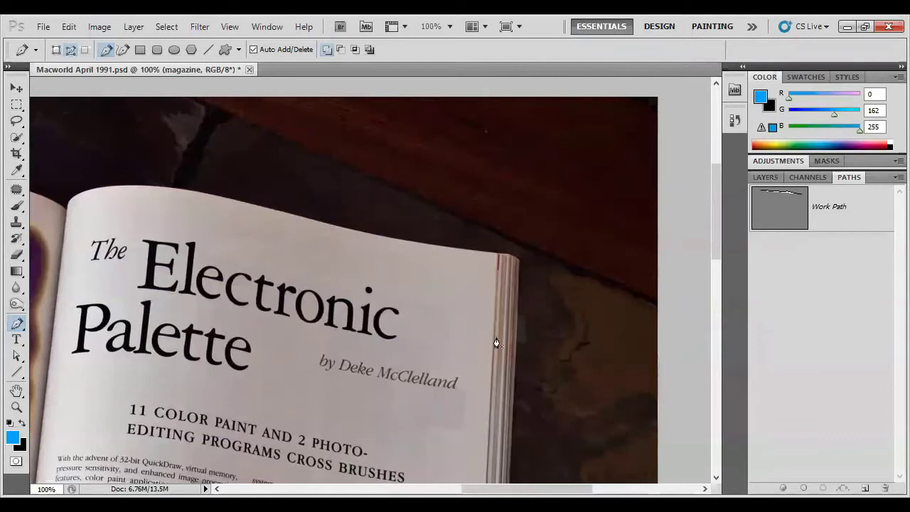
Add an anchor at the stacked pages' outer edge and reselect the Work Path to show it.
{"action": "left_click", "coordinate": [461, 315]}
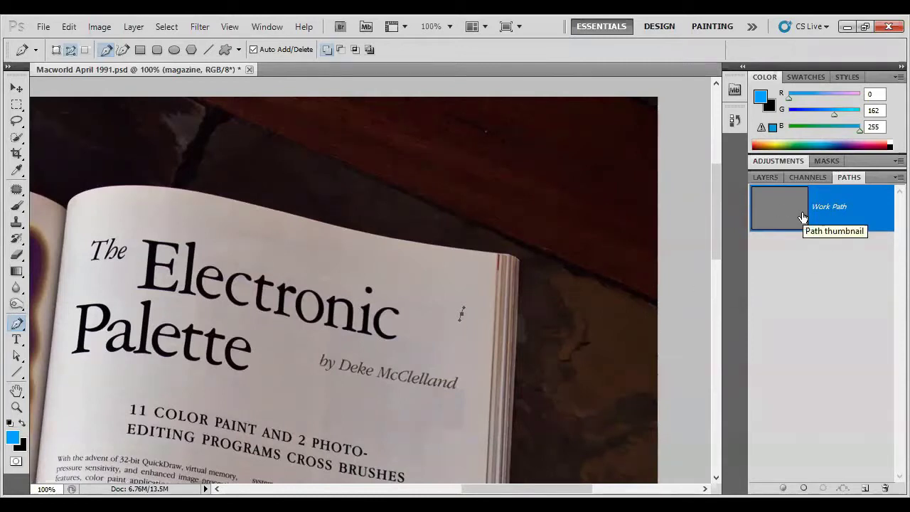
{"action": "left_click", "coordinate": [803, 236]}
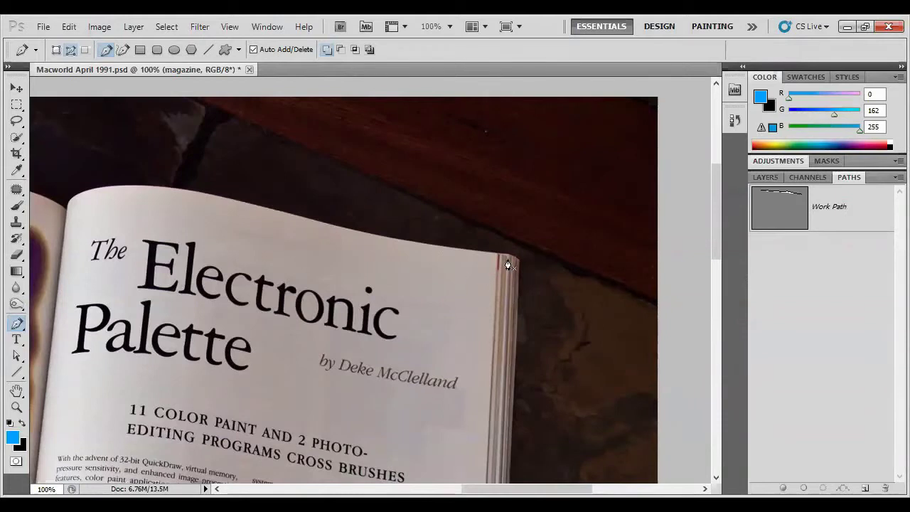
{"action": "left_click", "coordinate": [819, 206]}
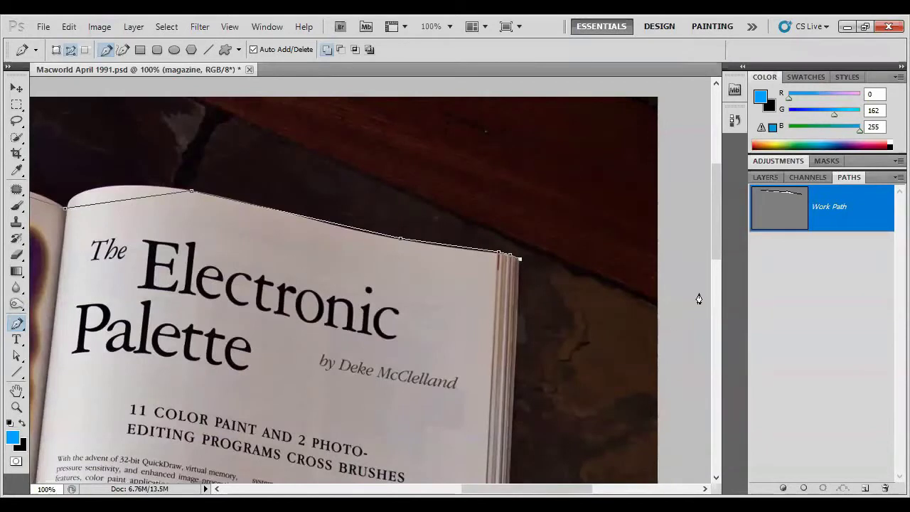
Extend the path down to the page's bottom-right corner and along the bottom edge.
{"action": "left_click_drag", "start_coordinate": [715, 237], "coordinate": [707, 349]}
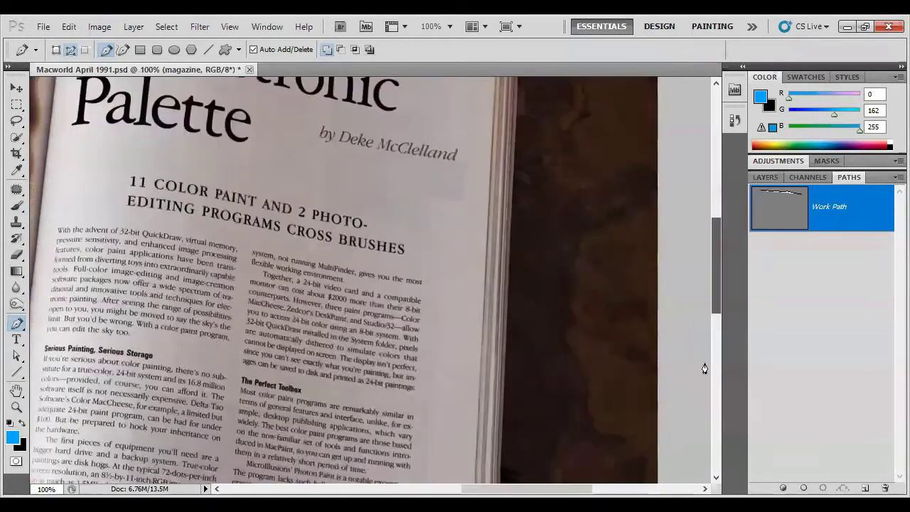
{"action": "scroll", "coordinate": [488, 416], "scroll_direction": "down", "scroll_amount": 5}
{"action": "left_click", "coordinate": [488, 412]}
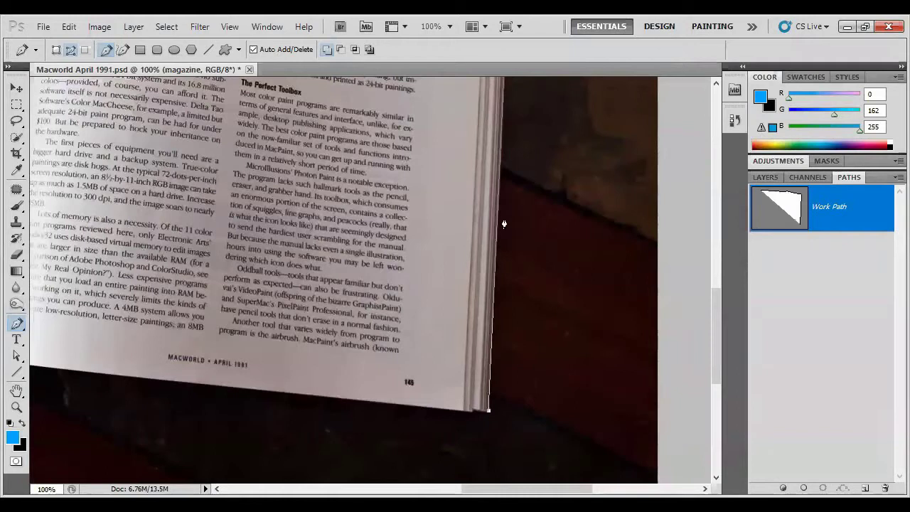
{"action": "scroll", "coordinate": [713, 345], "scroll_direction": "up", "scroll_amount": 2}
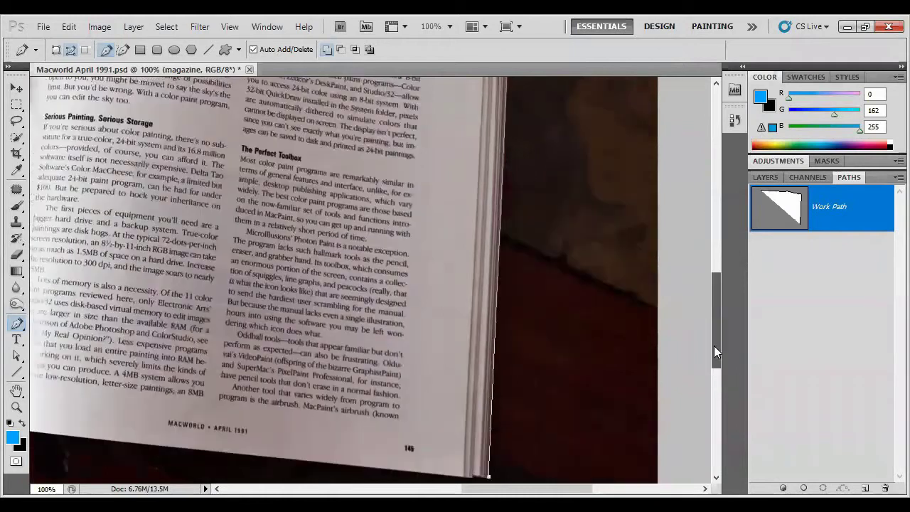
{"action": "scroll", "coordinate": [709, 298], "scroll_direction": "up", "scroll_amount": 1}
{"action": "scroll", "coordinate": [707, 267], "scroll_direction": "up", "scroll_amount": 6}
{"action": "scroll", "coordinate": [708, 270], "scroll_direction": "down", "scroll_amount": 5}
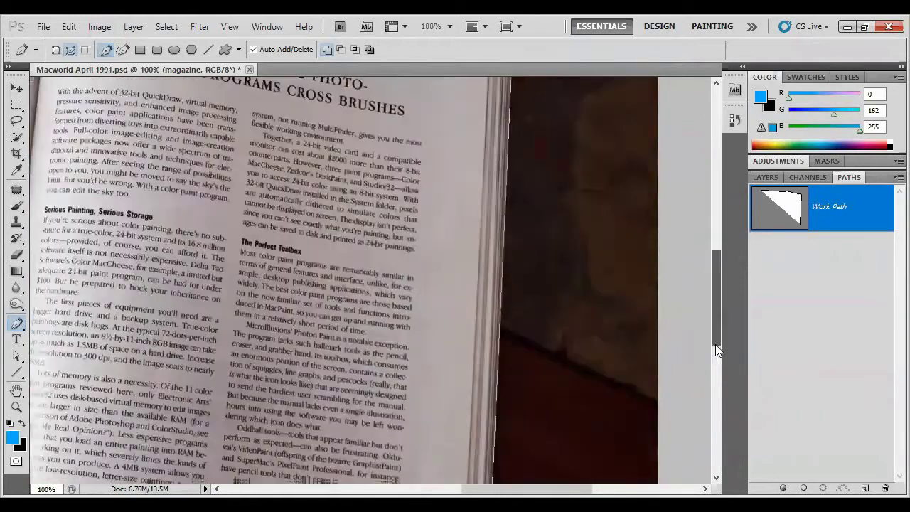
{"action": "scroll", "coordinate": [712, 385], "scroll_direction": "down", "scroll_amount": 4}
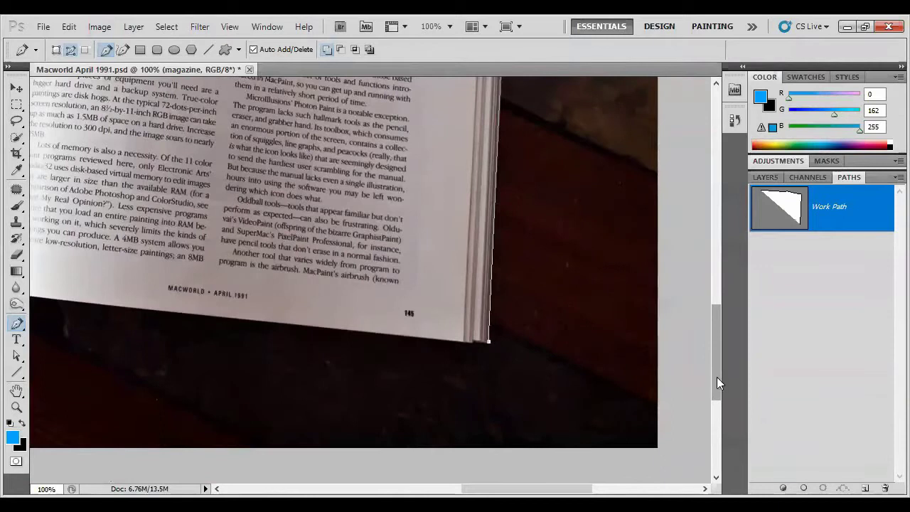
{"action": "left_click_drag", "start_coordinate": [716, 361], "coordinate": [710, 243]}
{"action": "scroll", "coordinate": [708, 259], "scroll_direction": "down", "scroll_amount": 3}
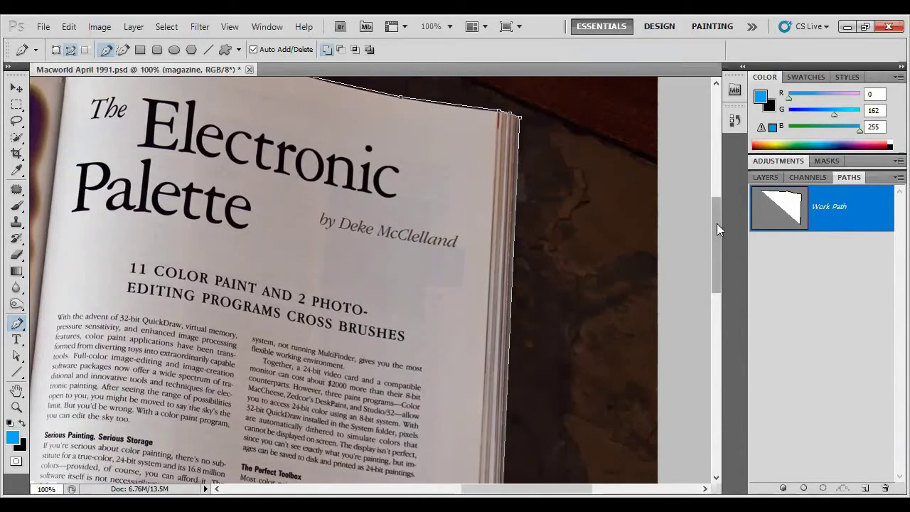
{"action": "left_click_drag", "start_coordinate": [717, 223], "coordinate": [716, 235]}
{"action": "left_click", "coordinate": [716, 331]}
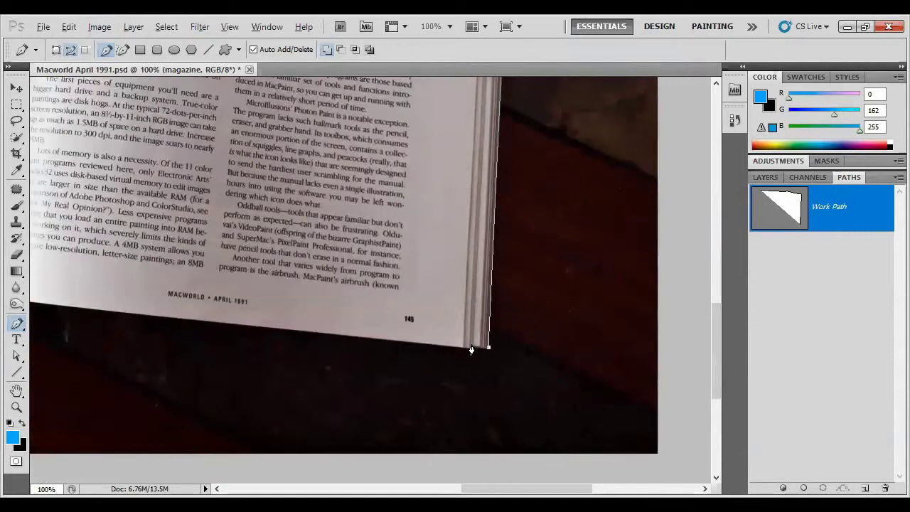
{"action": "scroll", "coordinate": [471, 349], "scroll_direction": "up", "scroll_amount": 2}
{"action": "scroll", "coordinate": [471, 349], "scroll_direction": "up", "scroll_amount": 3}
{"action": "scroll", "coordinate": [471, 350], "scroll_direction": "up", "scroll_amount": 2}
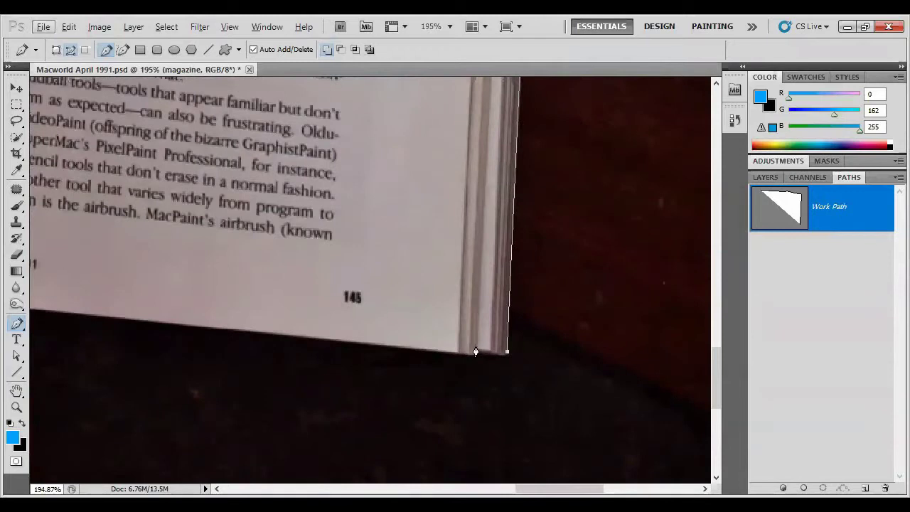
{"action": "left_click", "coordinate": [476, 350]}
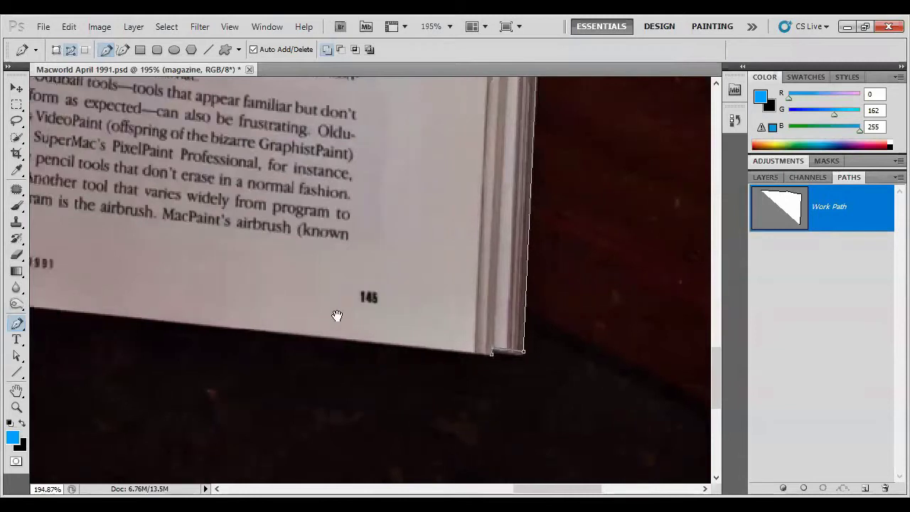
Continue the bottom-edge anchors leftward, ending exactly on the page's bottom-left corner.
{"action": "left_click_drag", "start_coordinate": [337, 315], "coordinate": [455, 306]}
{"action": "left_click_drag", "start_coordinate": [121, 284], "coordinate": [359, 273]}
{"action": "left_click_drag", "start_coordinate": [91, 229], "coordinate": [265, 300]}
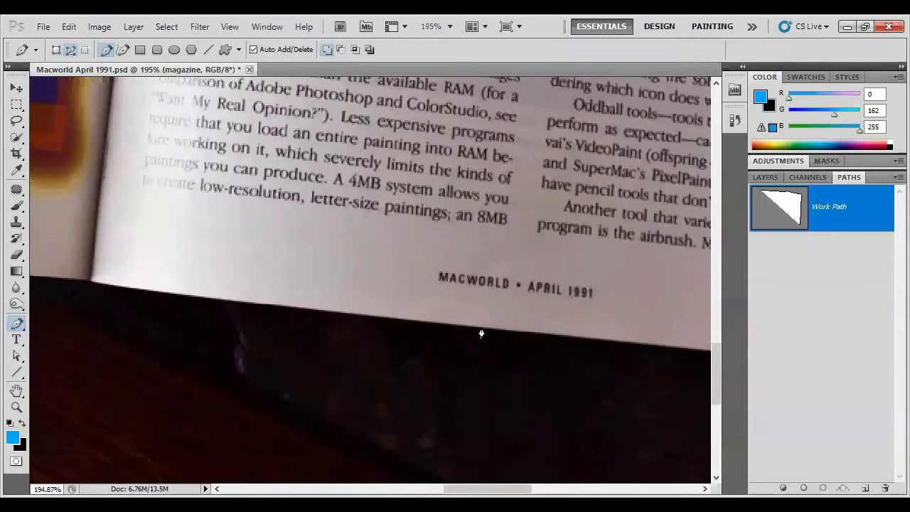
{"action": "left_click", "coordinate": [483, 330]}
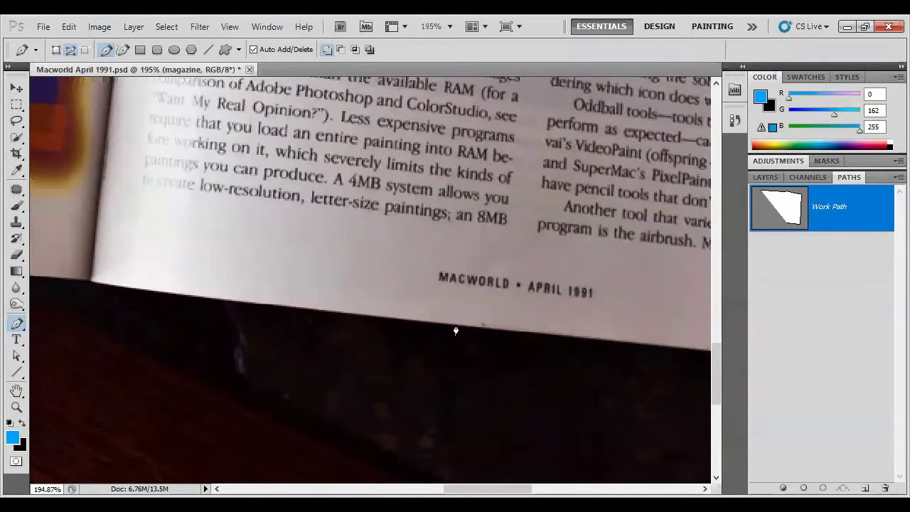
{"action": "left_click", "coordinate": [90, 285]}
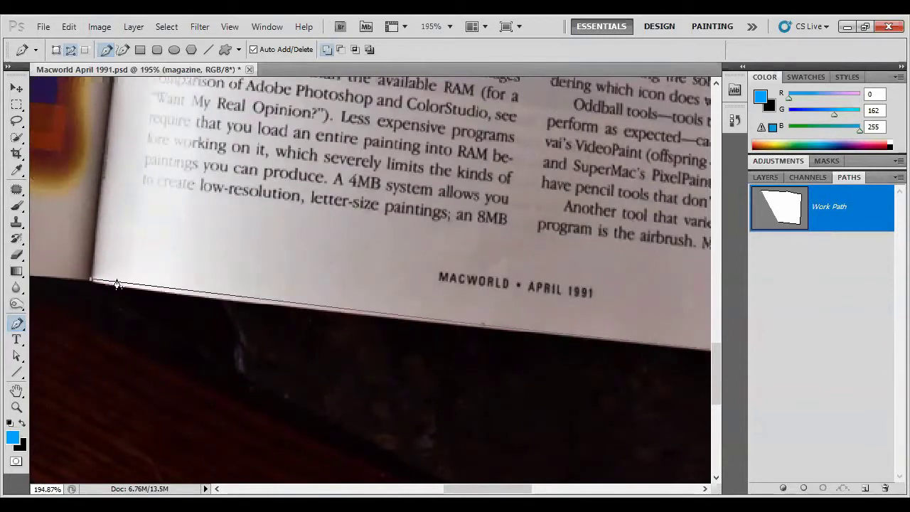
{"action": "mouse_move", "coordinate": [115, 284]}
{"action": "left_mouse_down"}
{"action": "mouse_move", "coordinate": [412, 255]}
{"action": "mouse_move", "coordinate": [522, 315]}
{"action": "left_mouse_up"}
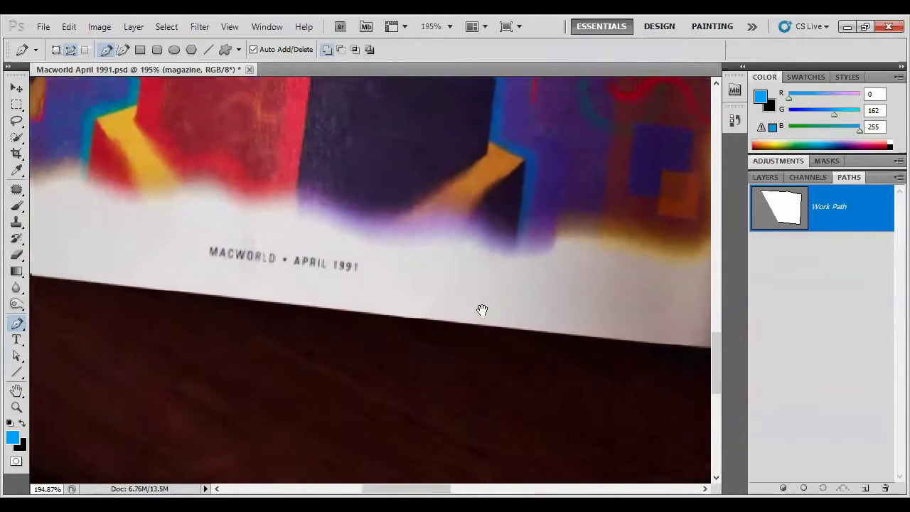
{"action": "key", "text": "ctrl+minus"}
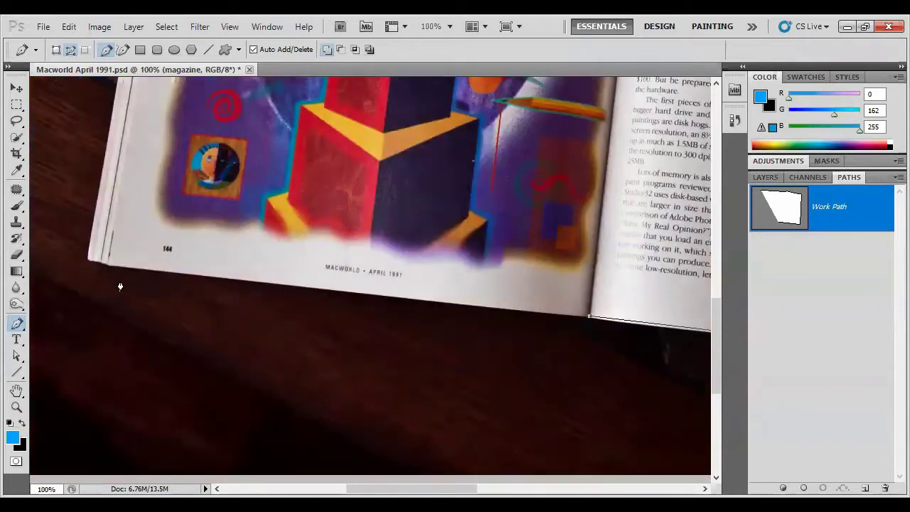
{"action": "left_click", "coordinate": [103, 268]}
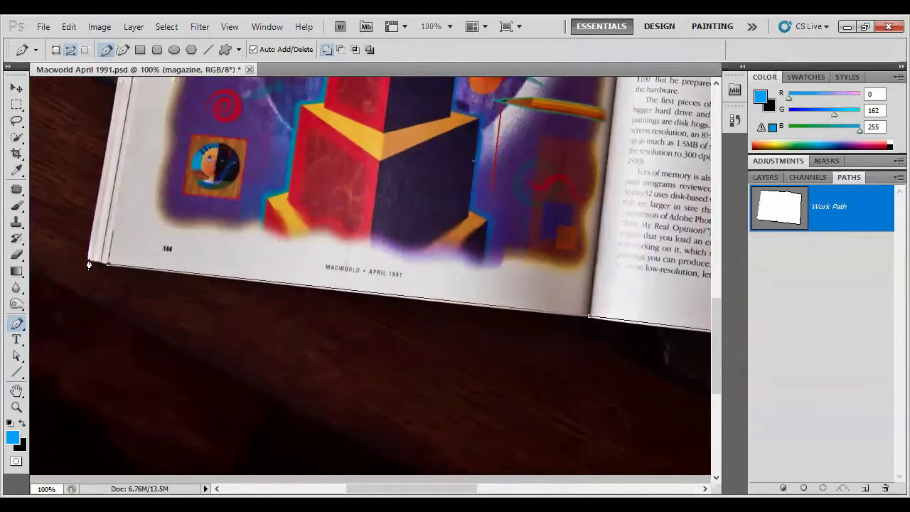
{"action": "left_click", "coordinate": [88, 259]}
Close the Work Path at its starting anchor so it encloses the whole magazine.
{"action": "scroll", "coordinate": [234, 143], "scroll_direction": "up", "scroll_amount": 5}
{"action": "scroll", "coordinate": [263, 284], "scroll_direction": "up", "scroll_amount": 5}
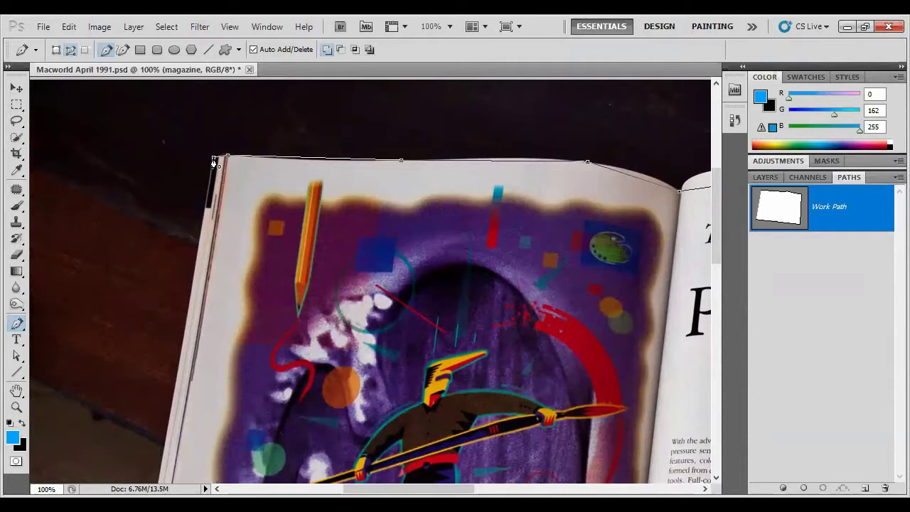
{"action": "left_click", "coordinate": [214, 163]}
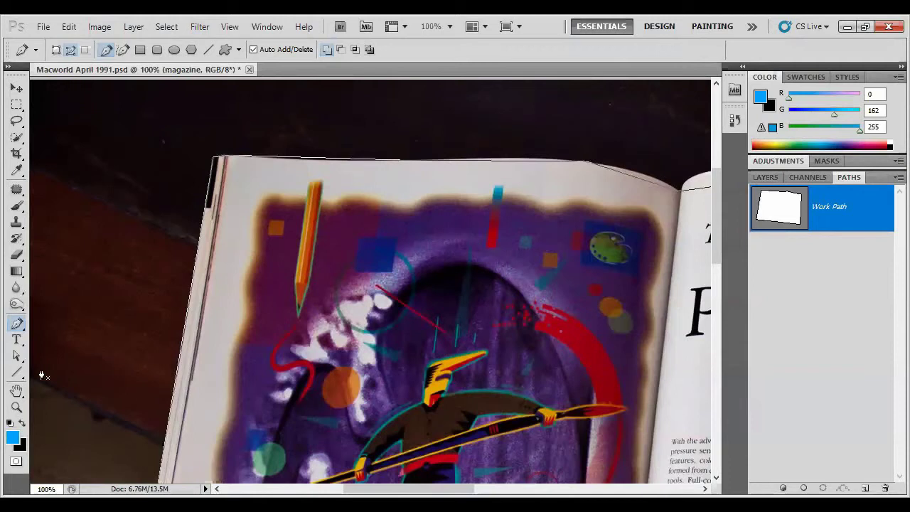
{"action": "left_click", "coordinate": [18, 325]}
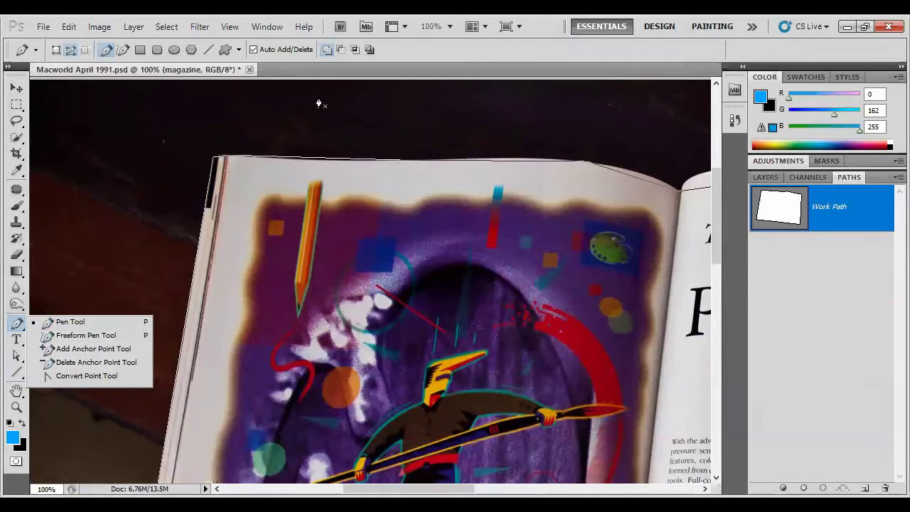
Dismiss the pen flyout and bring up the Path and Direct Selection tool choices.
{"action": "left_click", "coordinate": [414, 68]}
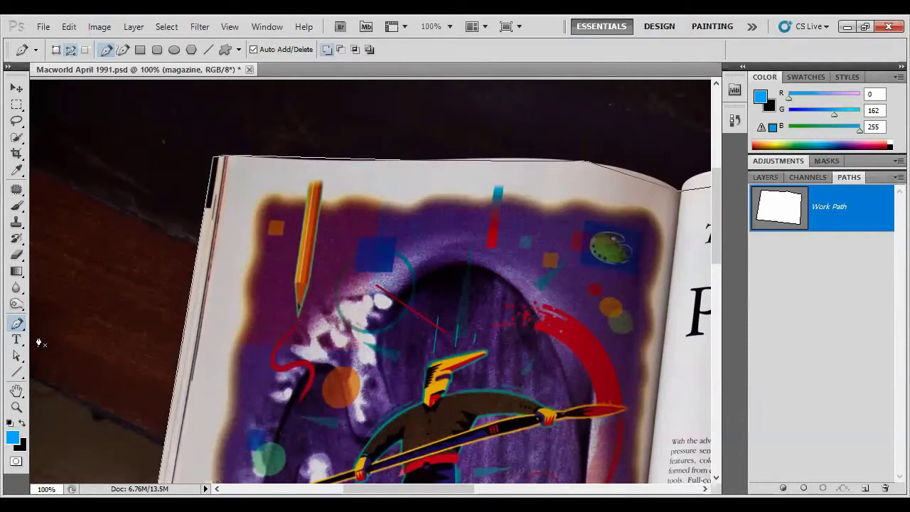
{"action": "key", "text": "alt"}
{"action": "right_click", "coordinate": [19, 359]}
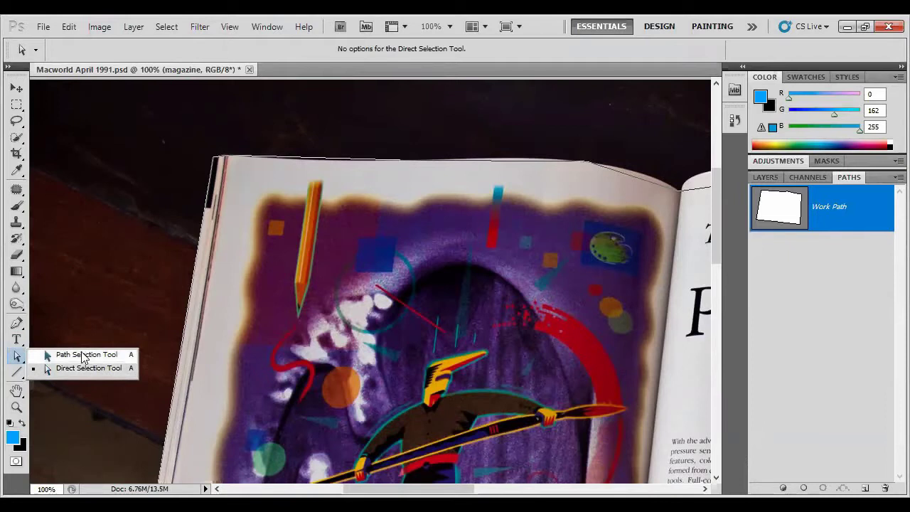
{"action": "left_click", "coordinate": [82, 354]}
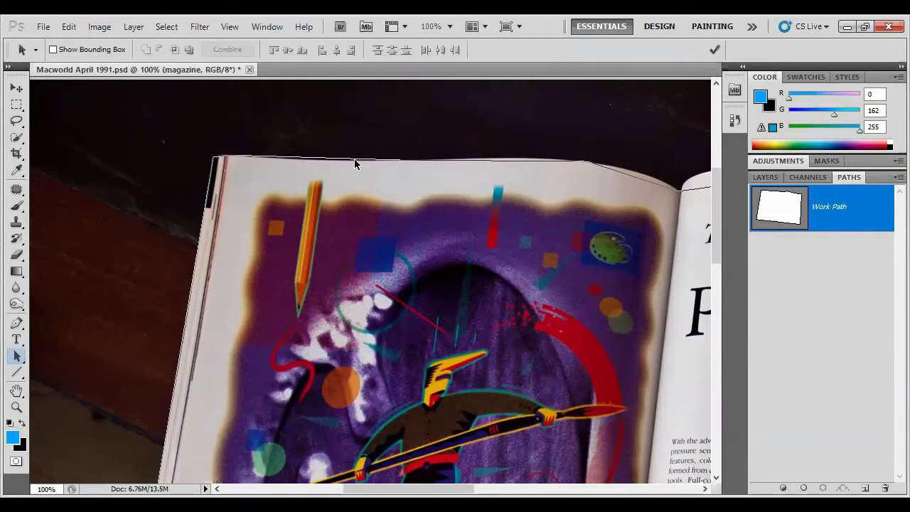
{"action": "mouse_move", "coordinate": [354, 162]}
{"action": "left_mouse_down"}
{"action": "mouse_move", "coordinate": [338, 131]}
{"action": "mouse_move", "coordinate": [260, 126]}
{"action": "mouse_move", "coordinate": [358, 126]}
{"action": "mouse_move", "coordinate": [311, 128]}
{"action": "mouse_move", "coordinate": [324, 129]}
{"action": "left_mouse_up"}
{"action": "key", "text": "ctrl+z"}
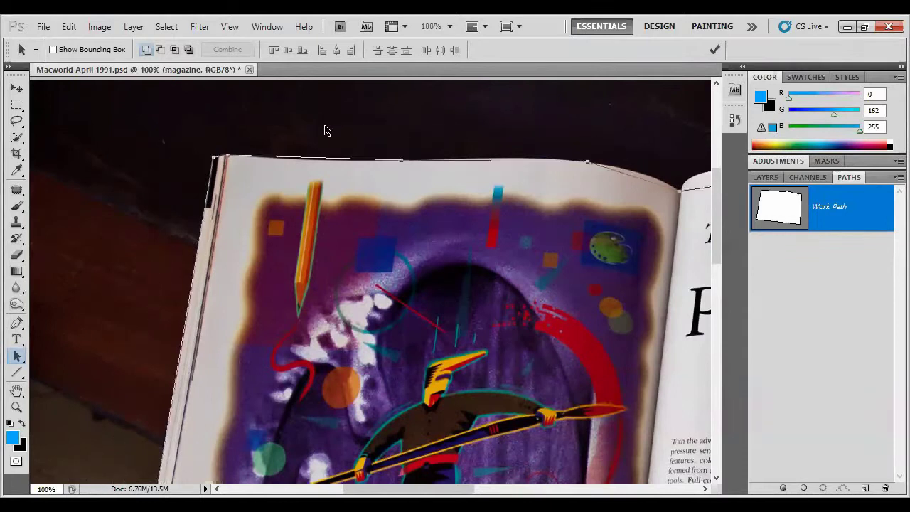
{"action": "left_click_drag", "start_coordinate": [21, 358], "coordinate": [46, 371]}
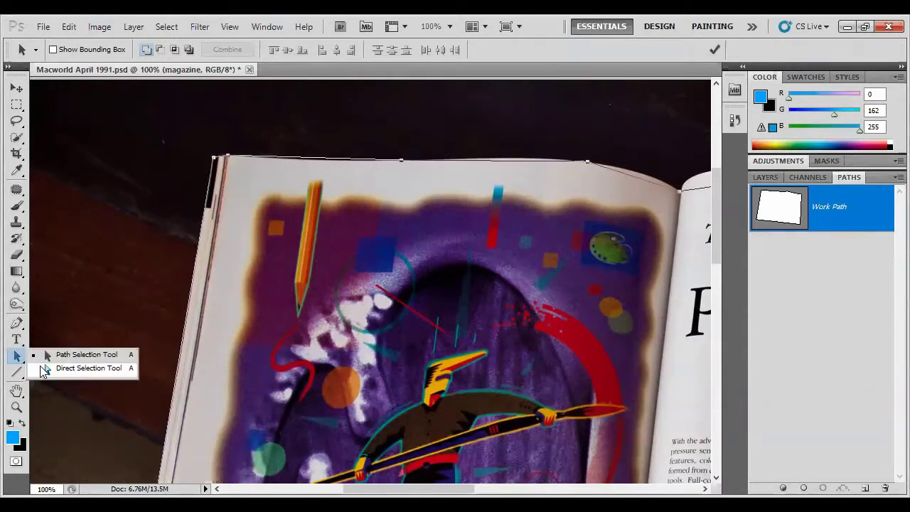
{"action": "left_click", "coordinate": [46, 368]}
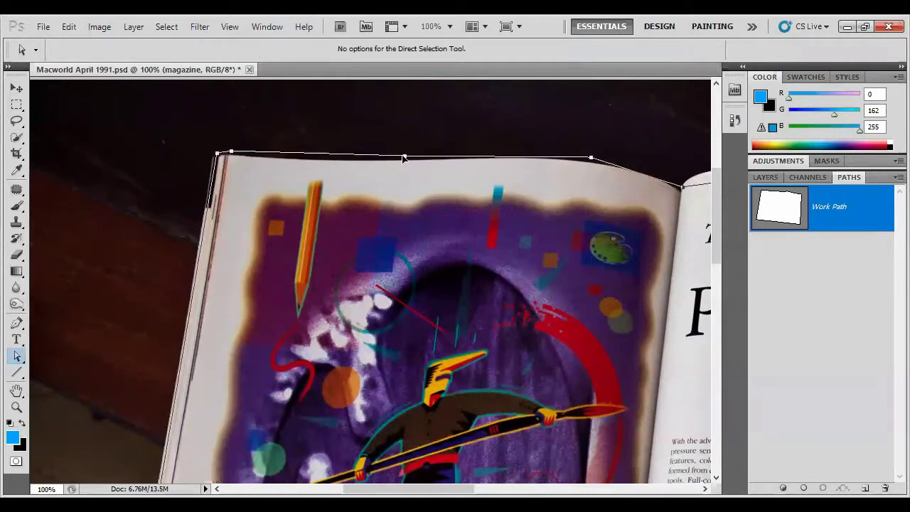
{"action": "left_click", "coordinate": [400, 163]}
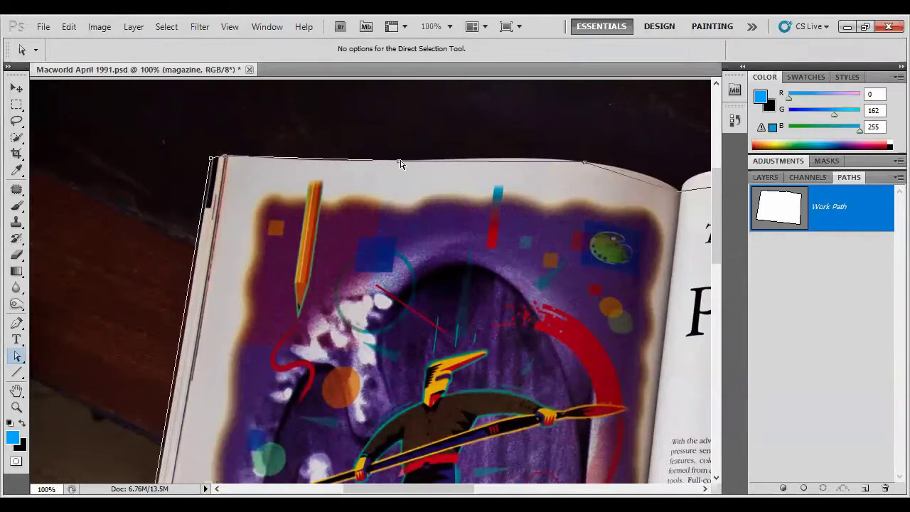
{"action": "mouse_move", "coordinate": [400, 163]}
{"action": "left_mouse_down"}
{"action": "mouse_move", "coordinate": [403, 125]}
{"action": "mouse_move", "coordinate": [399, 162]}
{"action": "left_mouse_up"}
{"action": "left_click", "coordinate": [17, 324]}
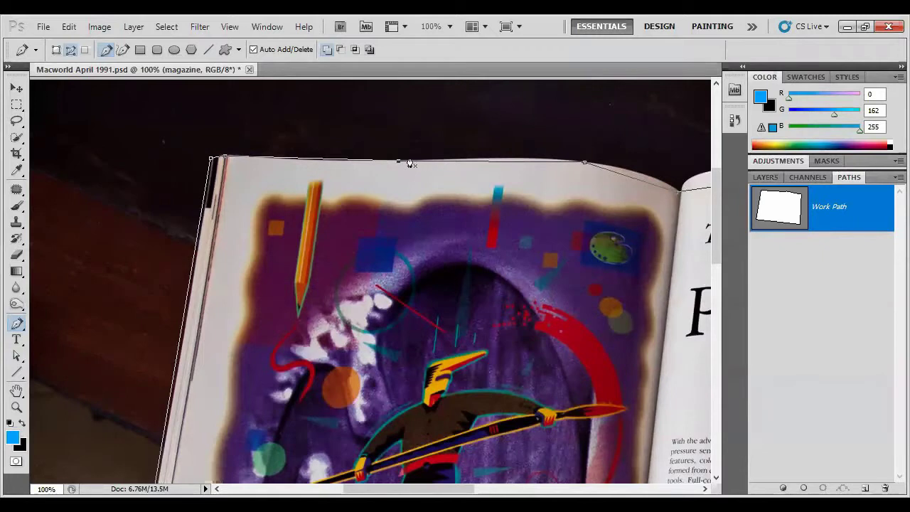
Enable Auto Add/Delete, then delete one top-edge anchor and add a new one beside it.
{"action": "scroll", "coordinate": [379, 162], "scroll_direction": "up", "scroll_amount": 1}
{"action": "scroll", "coordinate": [383, 160], "scroll_direction": "up", "scroll_amount": 1}
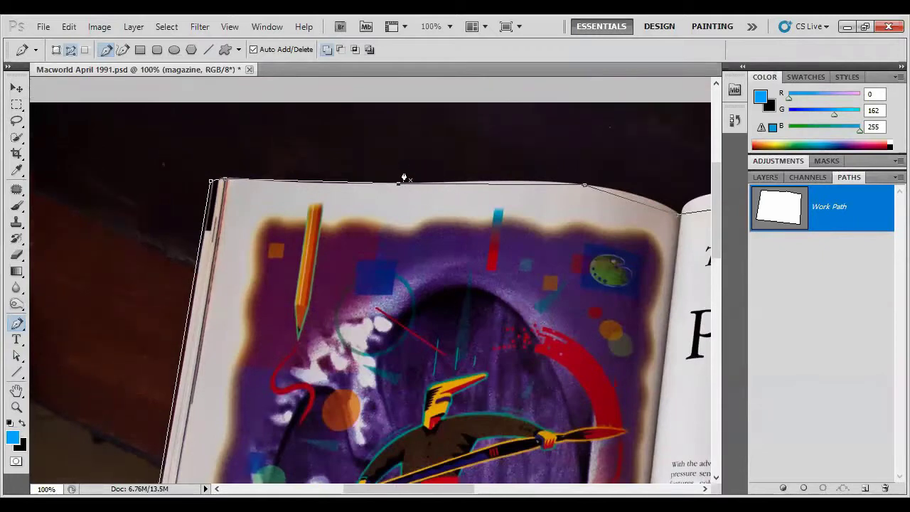
{"action": "scroll", "coordinate": [403, 178], "scroll_direction": "up", "scroll_amount": 1}
{"action": "scroll", "coordinate": [407, 181], "scroll_direction": "up", "scroll_amount": 2}
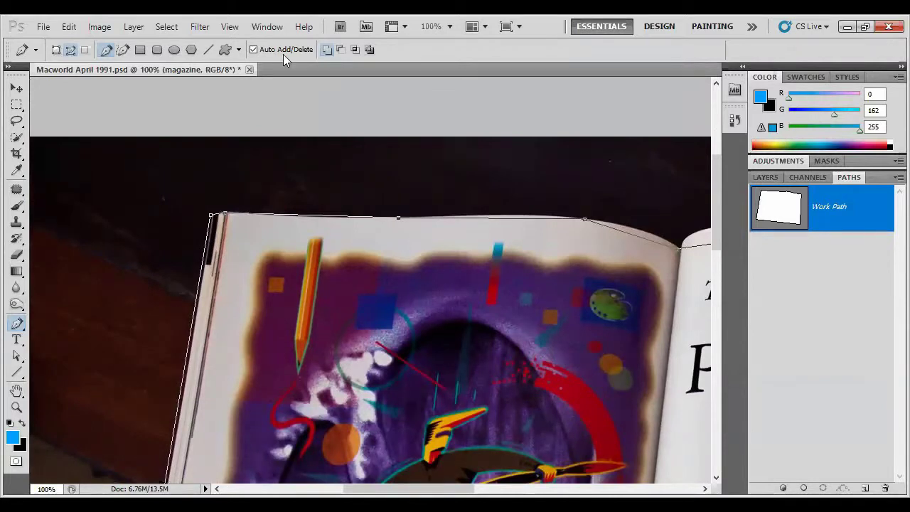
{"action": "left_click", "coordinate": [253, 49]}
{"action": "left_click", "coordinate": [398, 221]}
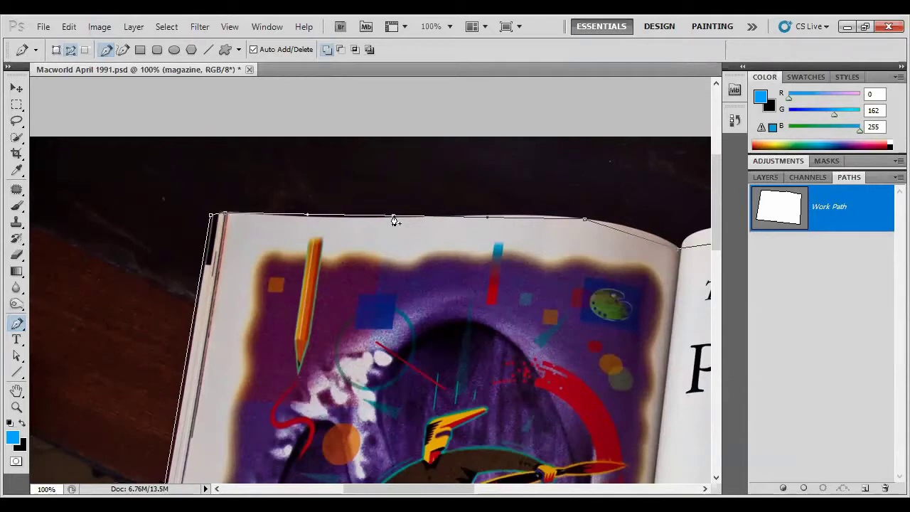
{"action": "left_click", "coordinate": [393, 216]}
With Direct Selection, curve the top path segment along the left page's top edge and nudge its anchors down.
{"action": "left_click", "coordinate": [17, 357]}
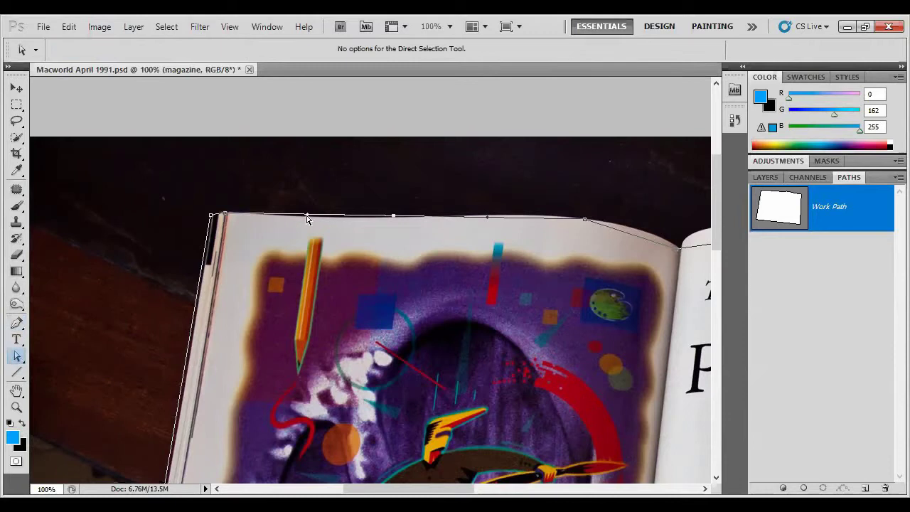
{"action": "left_click_drag", "start_coordinate": [307, 217], "coordinate": [315, 241]}
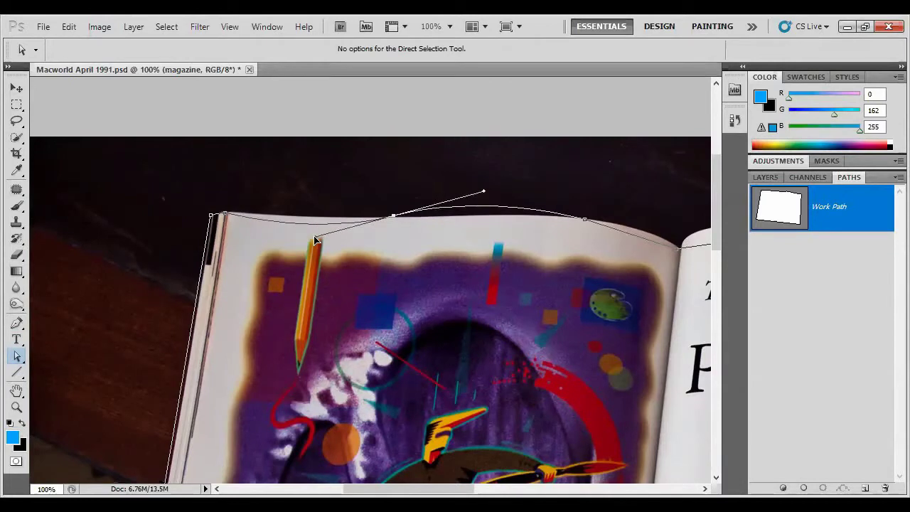
{"action": "left_click_drag", "start_coordinate": [316, 240], "coordinate": [319, 218]}
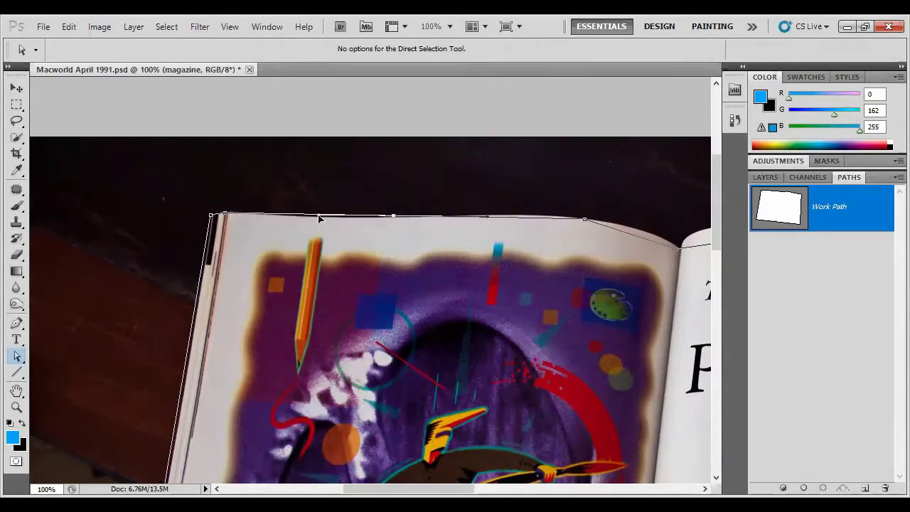
{"action": "left_click_drag", "start_coordinate": [319, 218], "coordinate": [319, 219]}
{"action": "key", "text": "Down"}
{"action": "key", "text": "Down"}
{"action": "key", "text": "Down"}
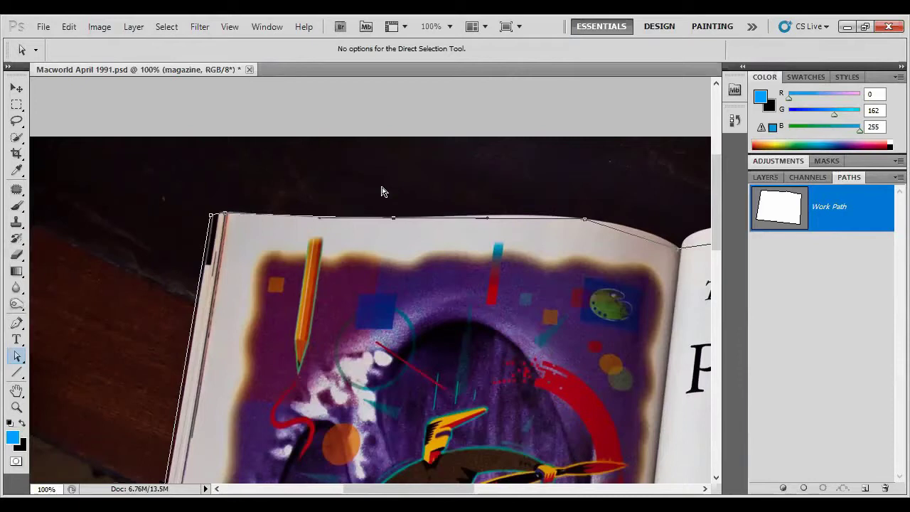
{"action": "key", "text": "Down"}
{"action": "key", "text": "Down"}
{"action": "key", "text": "Down"}
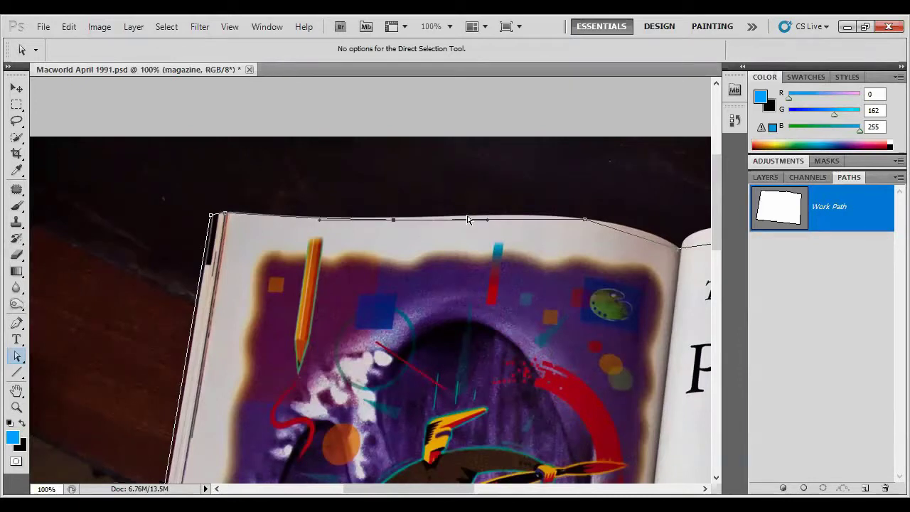
Bend the next top segment up to match the page, fine-tune its anchor, and zoom in closer.
{"action": "left_click_drag", "start_coordinate": [487, 222], "coordinate": [489, 215]}
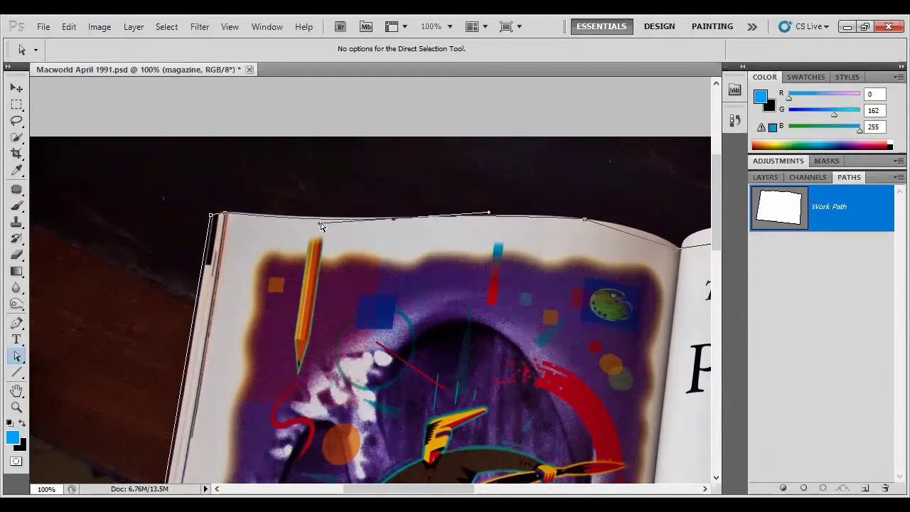
{"action": "key", "text": "Down"}
{"action": "key", "text": "Down"}
{"action": "key", "text": "Down"}
{"action": "key", "text": "Up"}
{"action": "key", "text": "Up"}
{"action": "key", "text": "Up"}
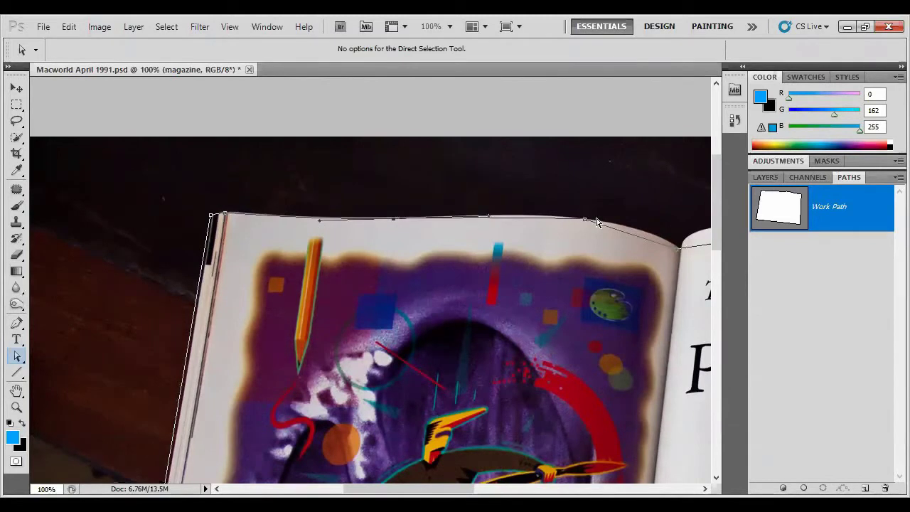
{"action": "scroll", "coordinate": [597, 280], "scroll_direction": "up", "scroll_amount": 1}
{"action": "key", "text": "ctrl+plus"}
{"action": "key", "text": "p"}
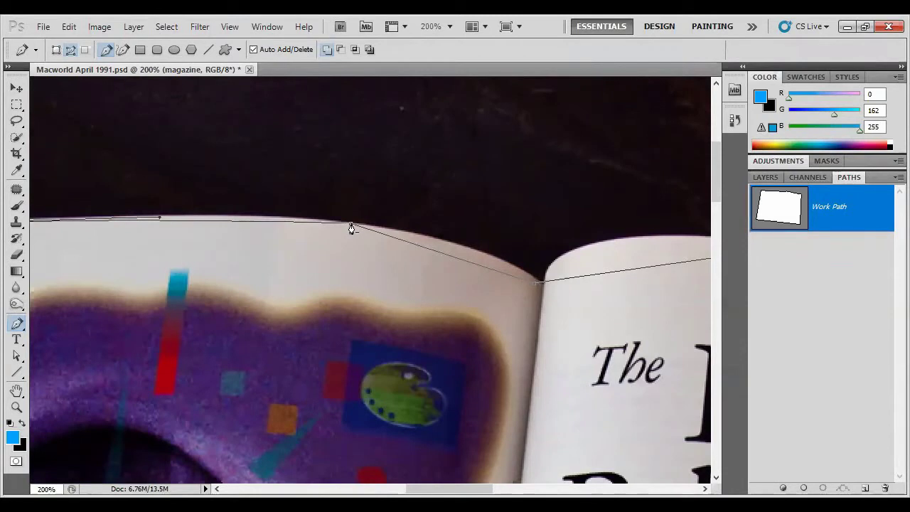
With the Convert Point Tool, pull curve handles out of the corner anchor to shape the top edge.
{"action": "right_click", "coordinate": [18, 325]}
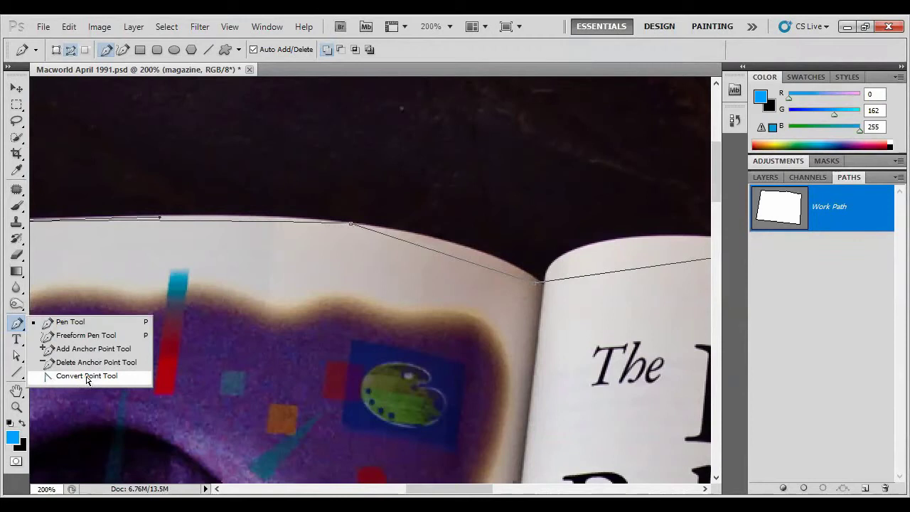
{"action": "left_click", "coordinate": [86, 377]}
{"action": "left_click_drag", "start_coordinate": [351, 225], "coordinate": [479, 241]}
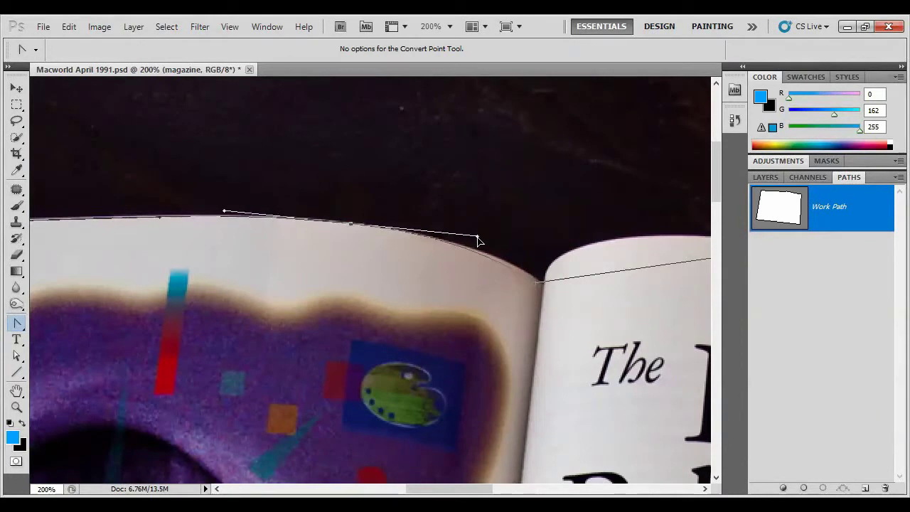
{"action": "left_click_drag", "start_coordinate": [478, 241], "coordinate": [481, 237]}
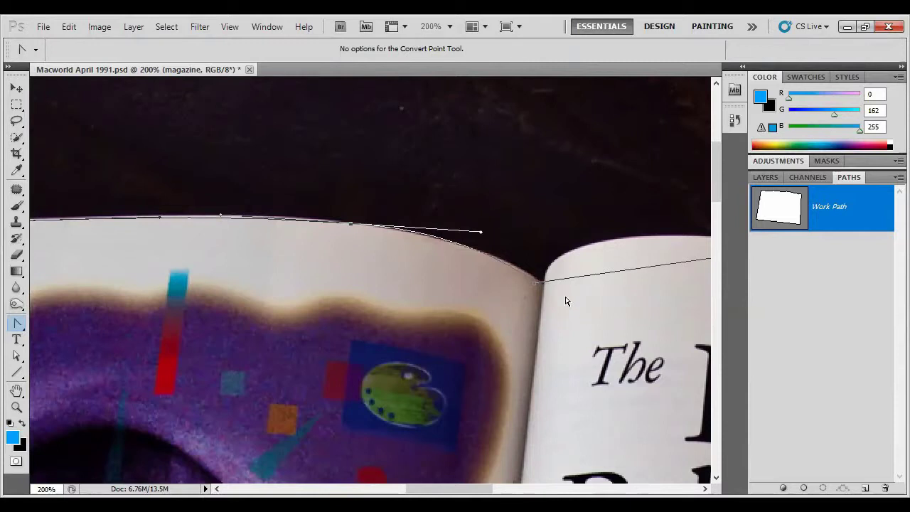
Zoom in, nudge the gutter anchor two pixels right and two down, then pull out its handles.
{"action": "scroll", "coordinate": [564, 302], "scroll_direction": "up", "scroll_amount": 1}
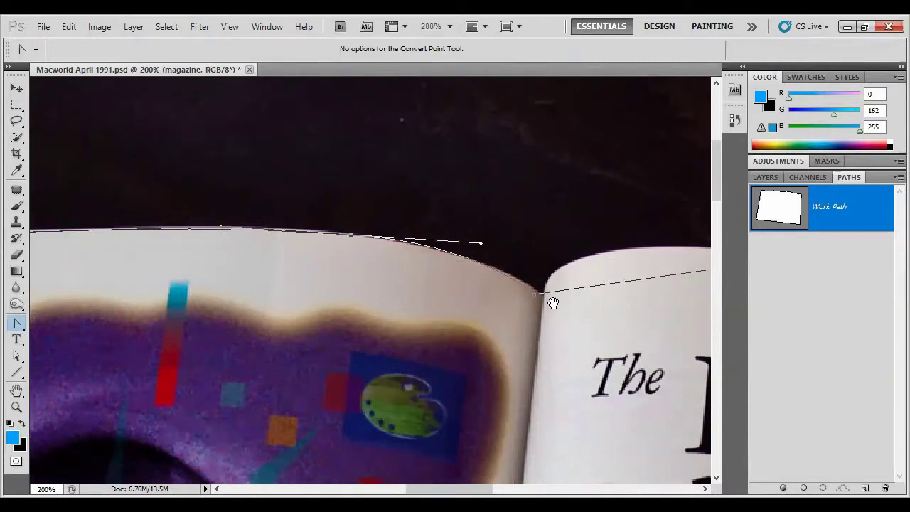
{"action": "left_click_drag", "start_coordinate": [550, 302], "coordinate": [393, 288]}
{"action": "scroll", "coordinate": [377, 299], "scroll_direction": "up", "scroll_amount": 2}
{"action": "scroll", "coordinate": [377, 299], "scroll_direction": "up", "scroll_amount": 1}
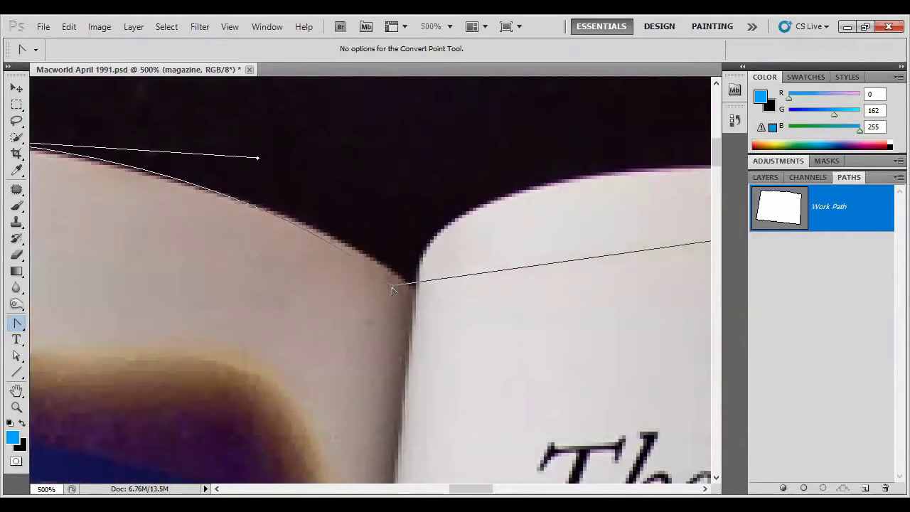
{"action": "key", "text": "Right"}
{"action": "key", "text": "Right"}
{"action": "key", "text": "Right"}
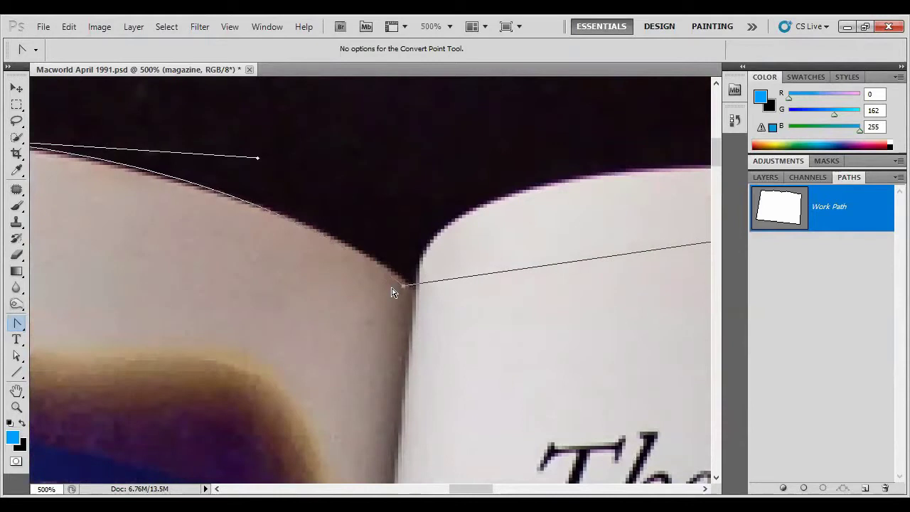
{"action": "key", "text": "Right"}
{"action": "key", "text": "Right"}
{"action": "key", "text": "Right"}
{"action": "key", "text": "Down"}
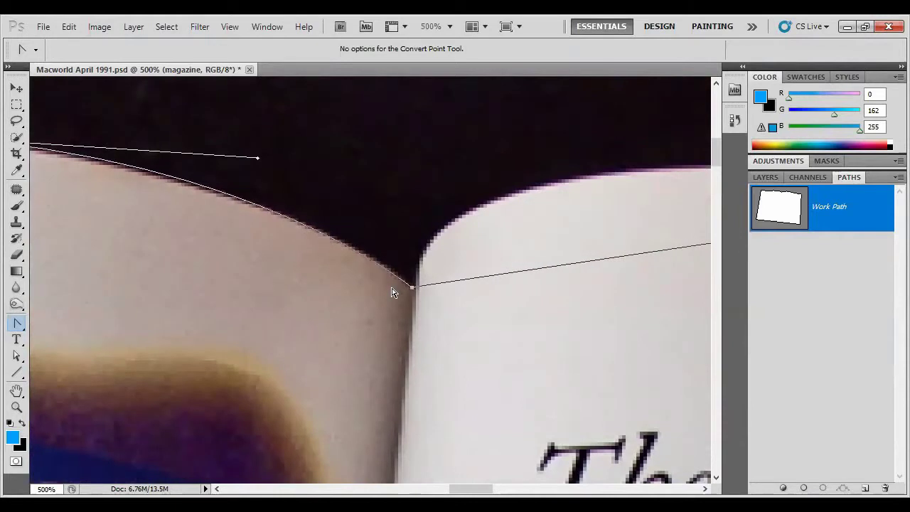
{"action": "key", "text": "Down"}
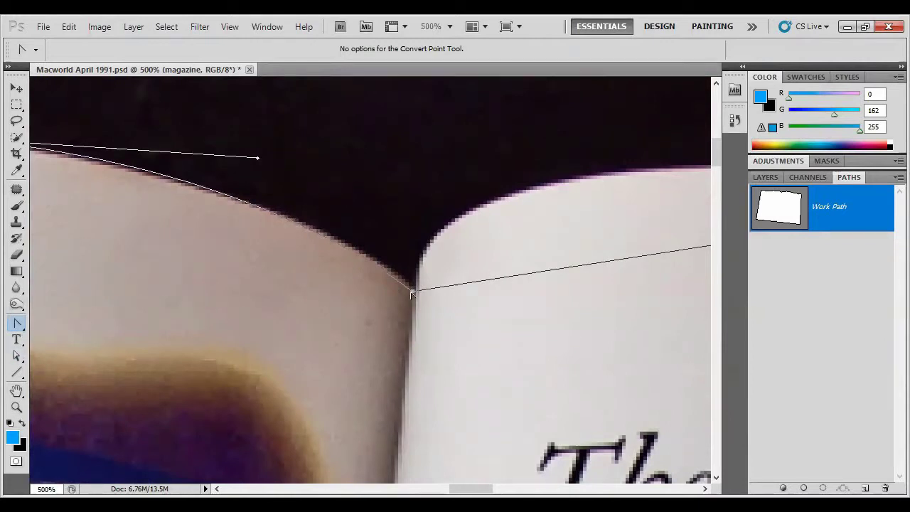
{"action": "left_click_drag", "start_coordinate": [412, 291], "coordinate": [441, 295]}
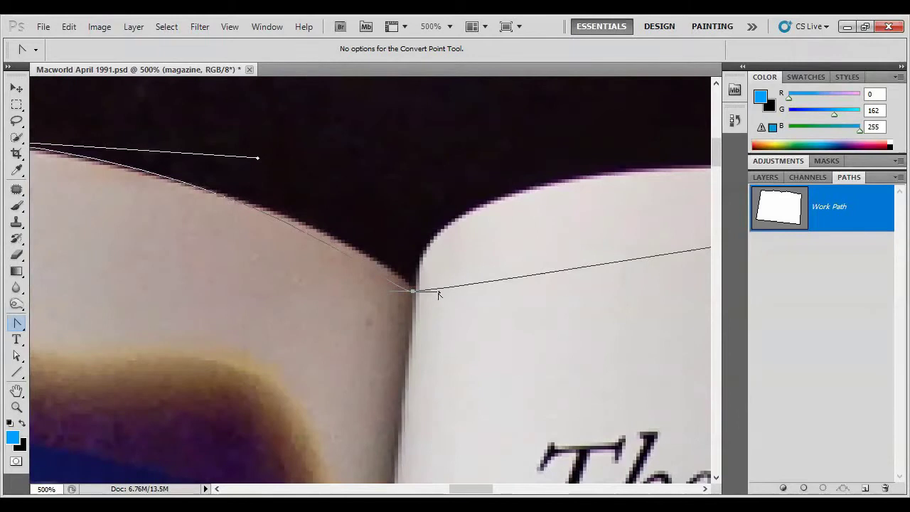
With Direct Selection, swing the corner anchor's direction handle up to follow the right page edge.
{"action": "left_click", "coordinate": [18, 358]}
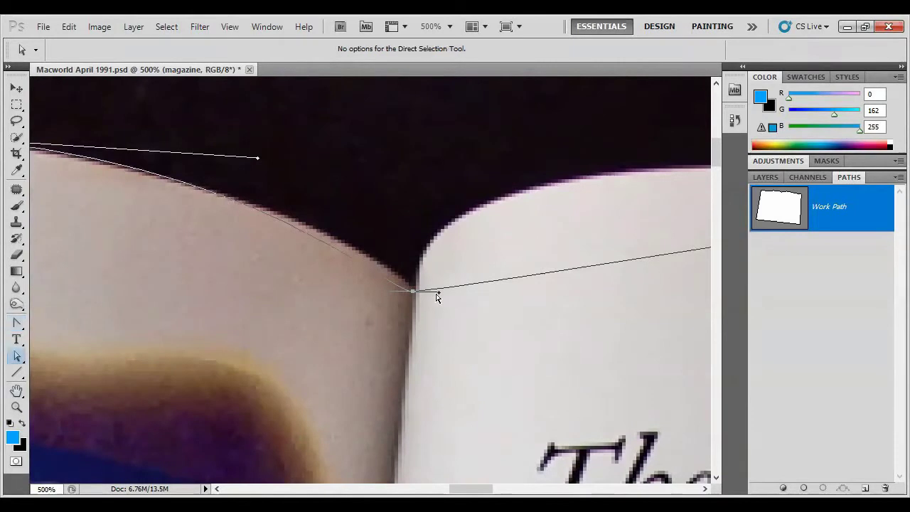
{"action": "left_click_drag", "start_coordinate": [441, 291], "coordinate": [442, 273]}
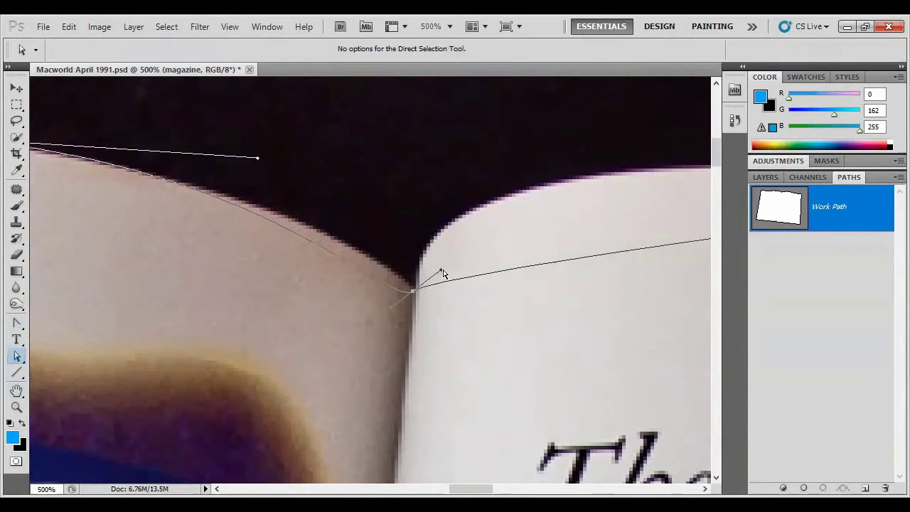
{"action": "left_click_drag", "start_coordinate": [441, 270], "coordinate": [445, 296]}
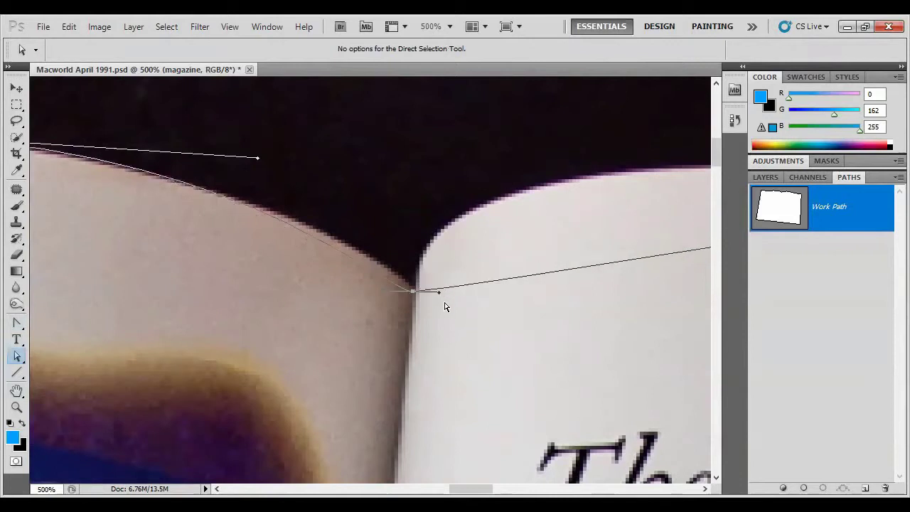
{"action": "left_click_drag", "start_coordinate": [439, 296], "coordinate": [450, 174]}
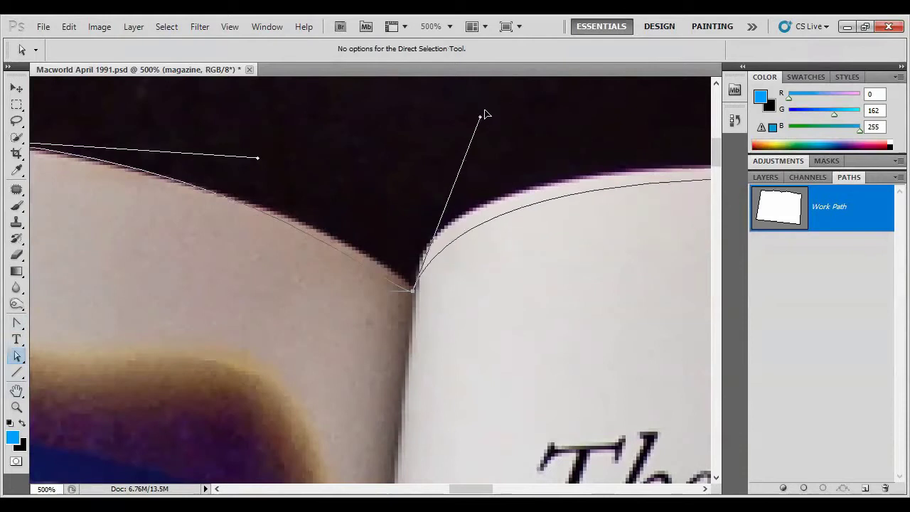
{"action": "left_click_drag", "start_coordinate": [459, 154], "coordinate": [478, 116]}
{"action": "left_click_drag", "start_coordinate": [487, 221], "coordinate": [490, 270]}
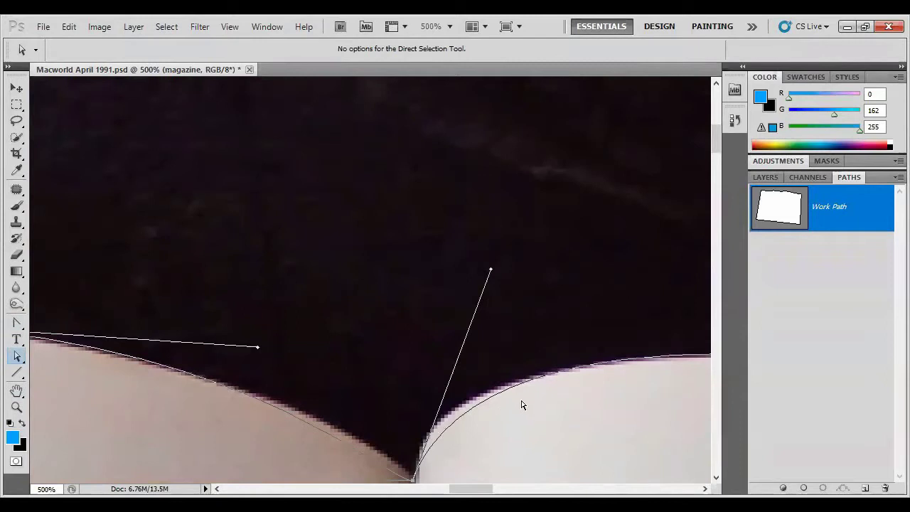
Pan along the page and adjust both handle ends to fit the edge, then zoom to 100%.
{"action": "left_click_drag", "start_coordinate": [502, 414], "coordinate": [555, 290]}
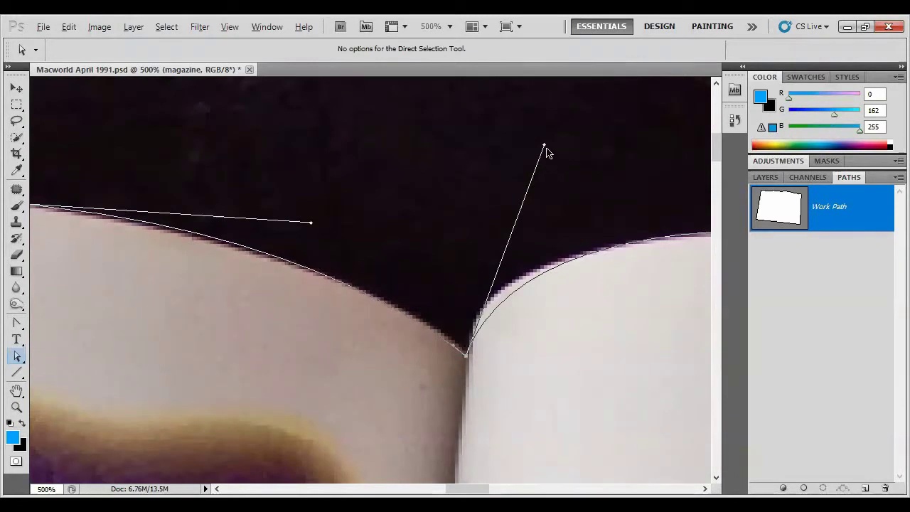
{"action": "mouse_move", "coordinate": [548, 151]}
{"action": "left_mouse_down"}
{"action": "mouse_move", "coordinate": [575, 179]}
{"action": "mouse_move", "coordinate": [481, 146]}
{"action": "mouse_move", "coordinate": [501, 162]}
{"action": "left_mouse_up"}
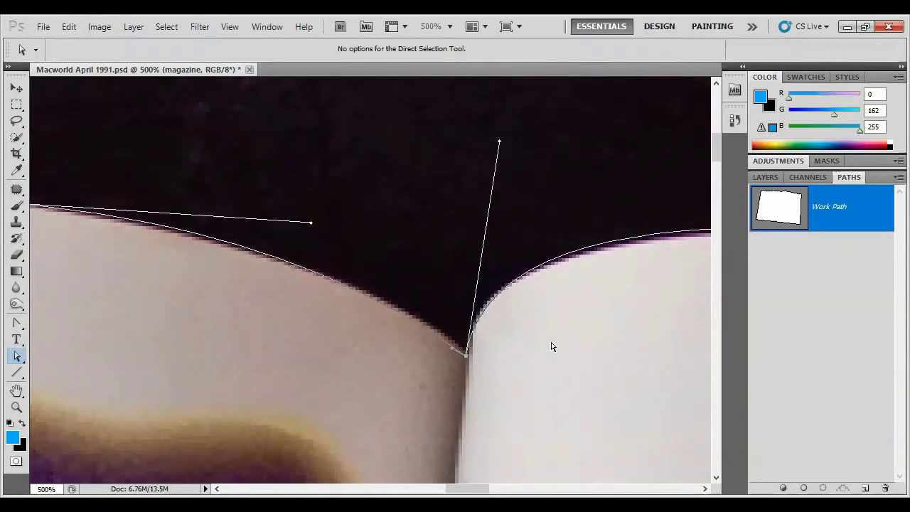
{"action": "left_click_drag", "start_coordinate": [619, 306], "coordinate": [148, 331]}
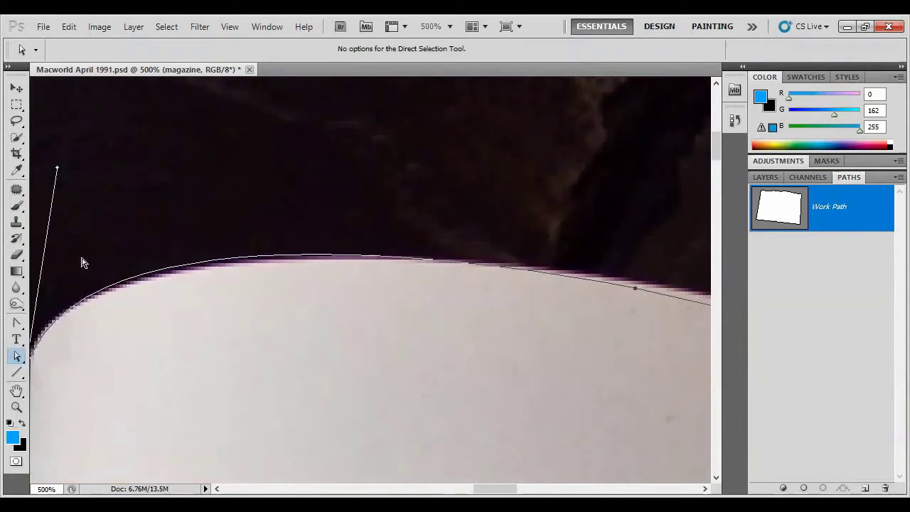
{"action": "left_click_drag", "start_coordinate": [56, 170], "coordinate": [68, 177]}
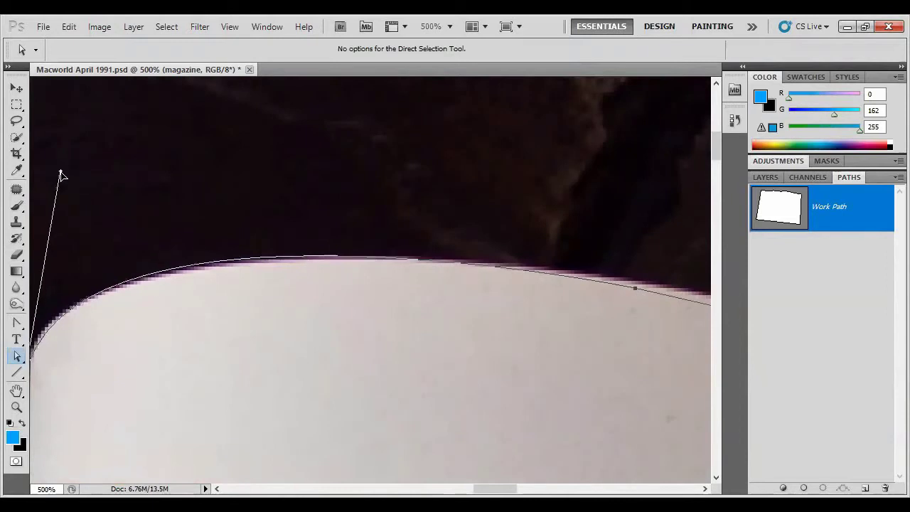
{"action": "left_click_drag", "start_coordinate": [583, 311], "coordinate": [218, 255]}
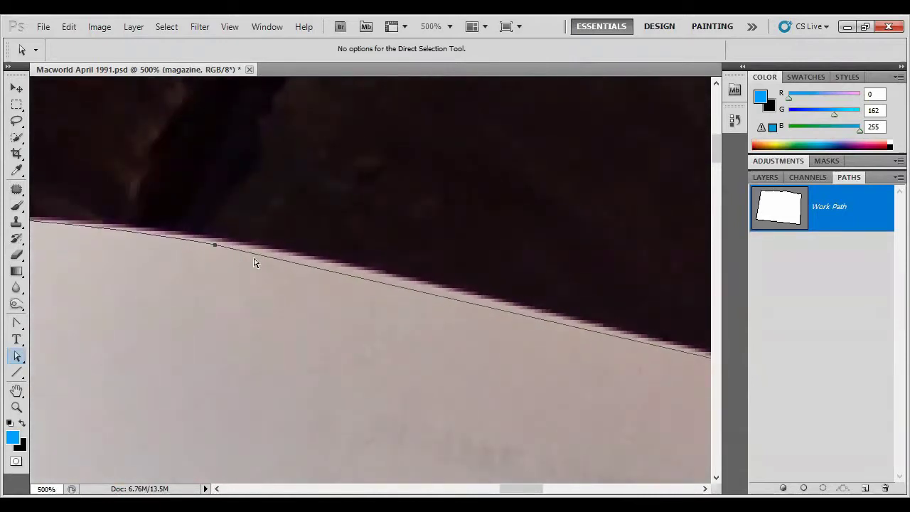
{"action": "mouse_move", "coordinate": [426, 280]}
{"action": "left_mouse_down"}
{"action": "mouse_move", "coordinate": [346, 233]}
{"action": "mouse_move", "coordinate": [139, 156]}
{"action": "left_mouse_up"}
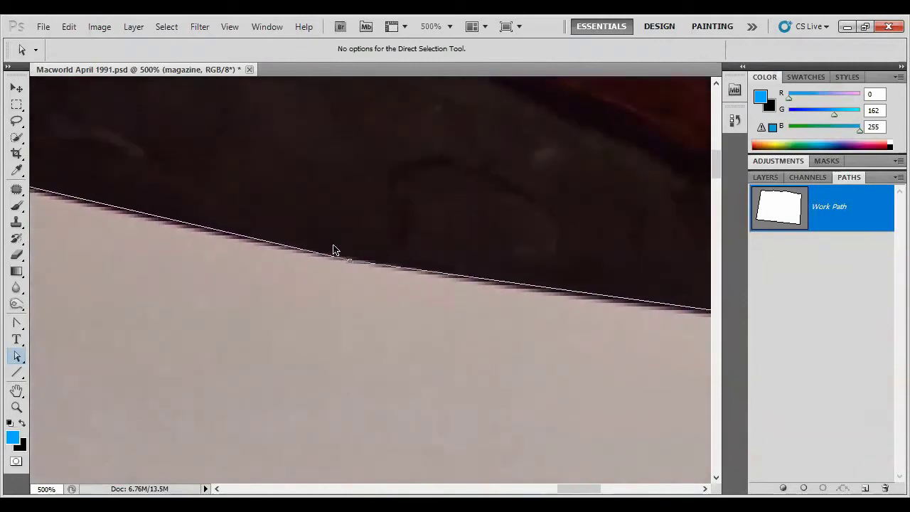
{"action": "key", "text": "ctrl+1"}
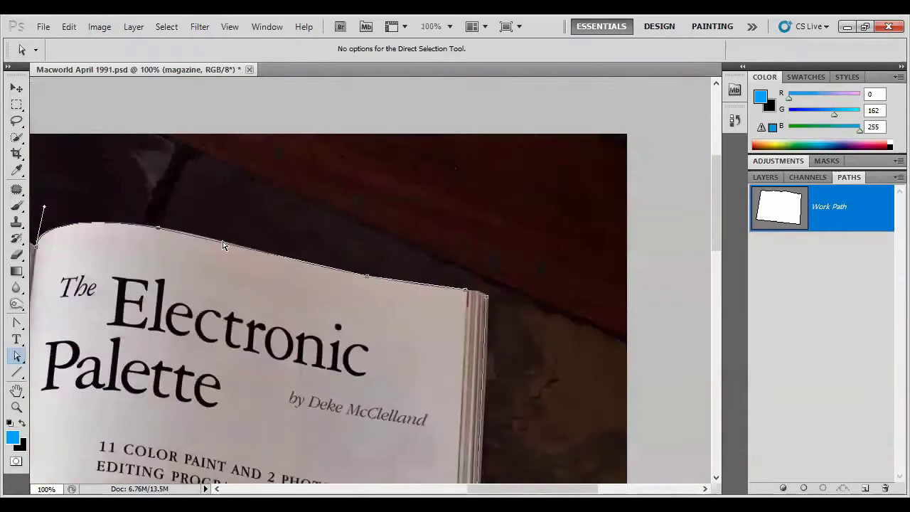
Use the Convert Point Tool to drag short curve handles out of the right page's top-edge anchors.
{"action": "left_click_drag", "start_coordinate": [270, 215], "coordinate": [377, 215]}
{"action": "left_click_drag", "start_coordinate": [295, 229], "coordinate": [295, 251]}
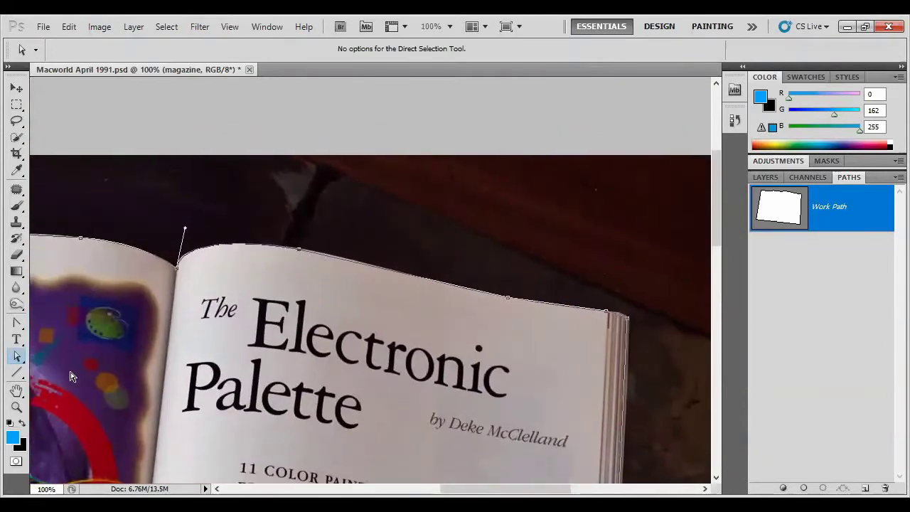
{"action": "left_click", "coordinate": [16, 323]}
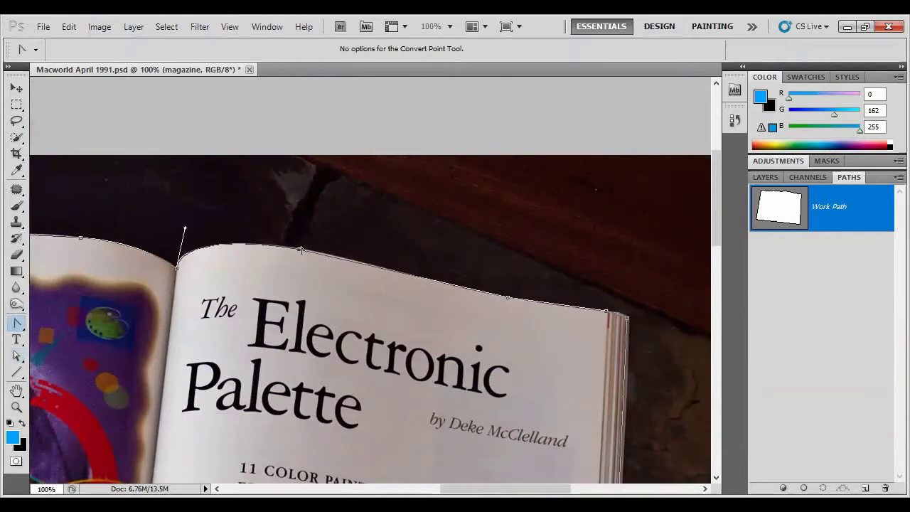
{"action": "left_click_drag", "start_coordinate": [298, 249], "coordinate": [314, 250]}
{"action": "left_click", "coordinate": [508, 298]}
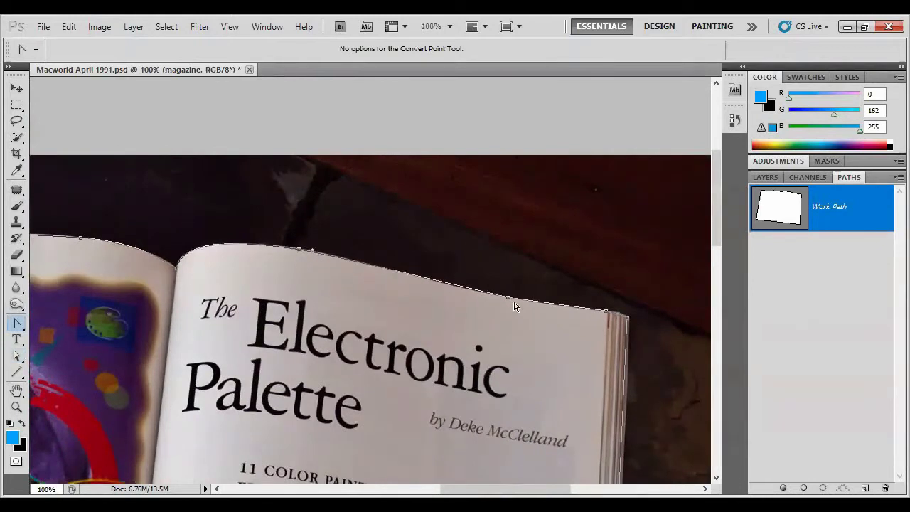
{"action": "left_click_drag", "start_coordinate": [507, 298], "coordinate": [515, 301]}
{"action": "scroll", "coordinate": [515, 306], "scroll_direction": "up", "scroll_amount": 2}
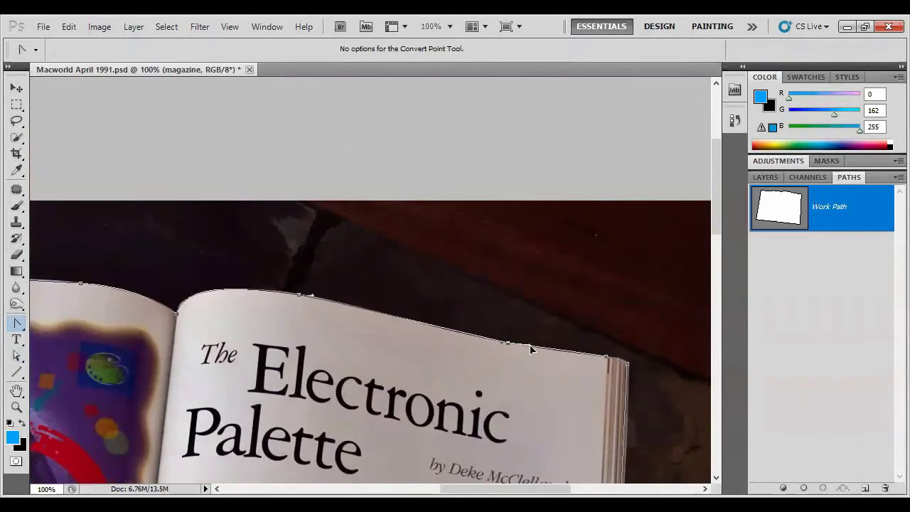
{"action": "scroll", "coordinate": [516, 351], "scroll_direction": "up", "scroll_amount": 1}
At 300% zoom, make the right page's mid-top anchor a sharp corner and nudge it down one pixel.
{"action": "key", "text": "ctrl+plus"}
{"action": "key", "text": "ctrl+plus"}
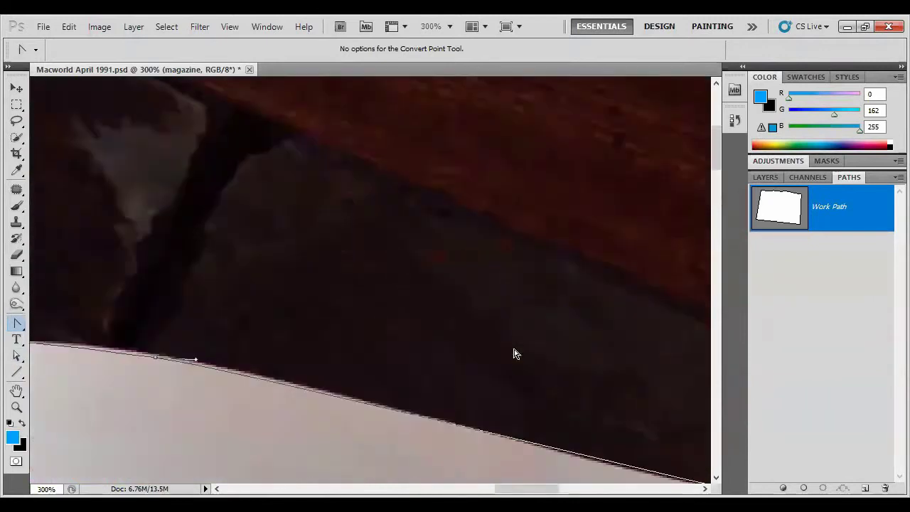
{"action": "scroll", "coordinate": [156, 183], "scroll_direction": "down", "scroll_amount": 5}
{"action": "scroll", "coordinate": [331, 274], "scroll_direction": "right", "scroll_amount": 3}
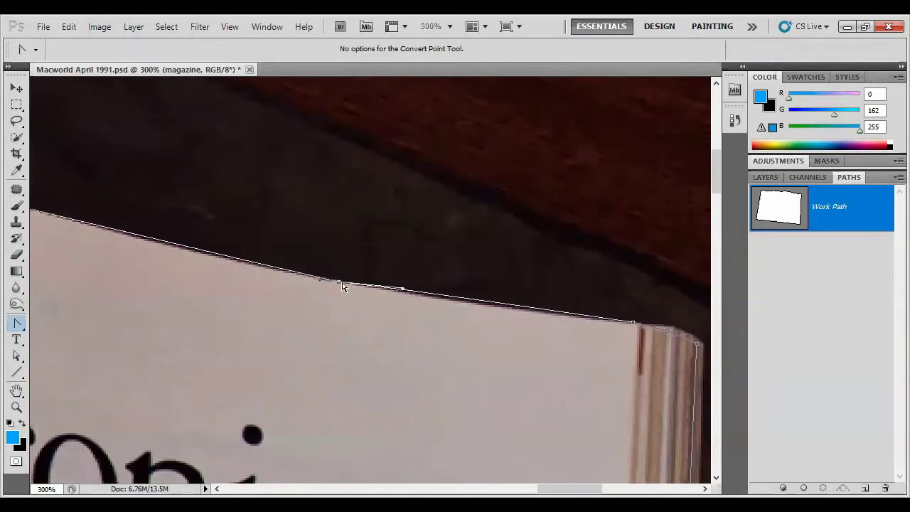
{"action": "left_click", "coordinate": [338, 282]}
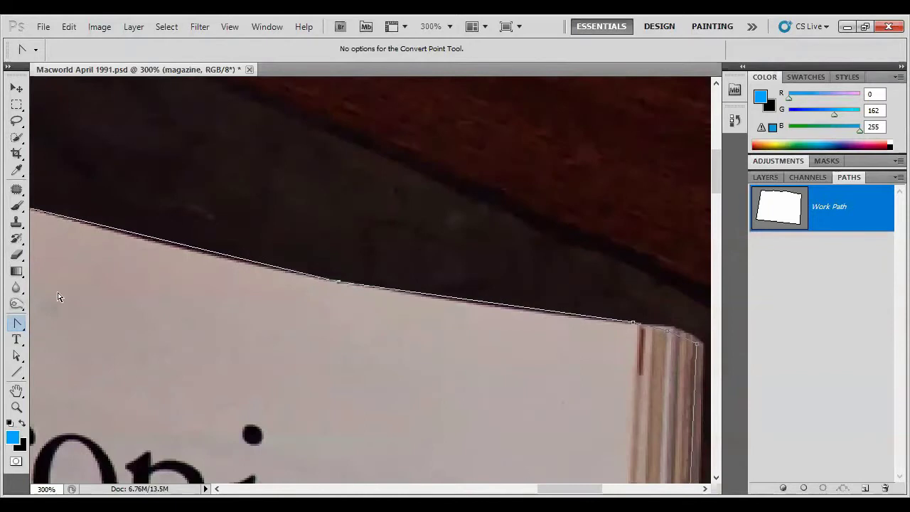
{"action": "left_click", "coordinate": [18, 357]}
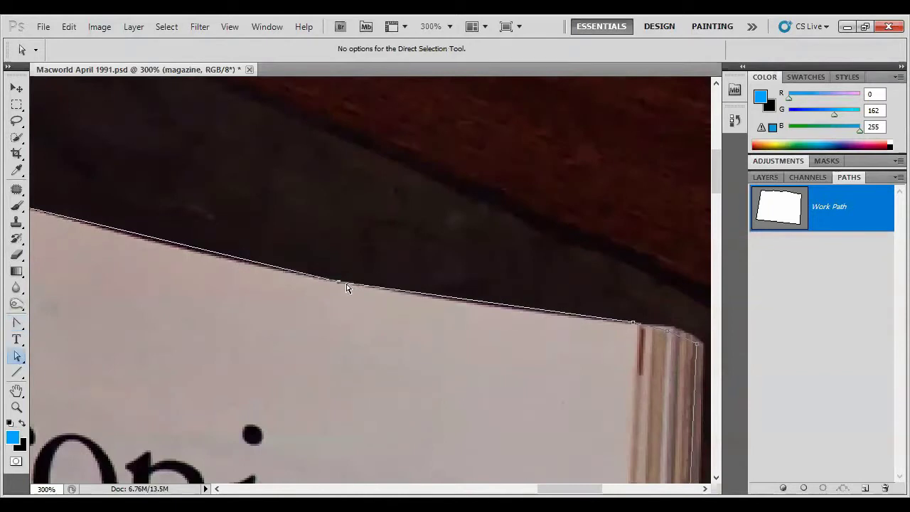
{"action": "left_click_drag", "start_coordinate": [314, 262], "coordinate": [339, 296]}
{"action": "key", "text": "Down"}
{"action": "key", "text": "Down"}
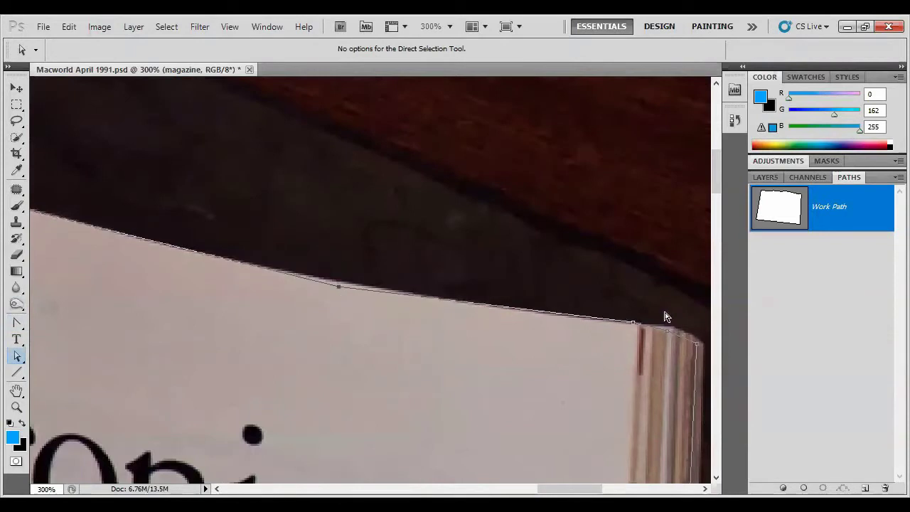
{"action": "left_click_drag", "start_coordinate": [661, 317], "coordinate": [369, 250]}
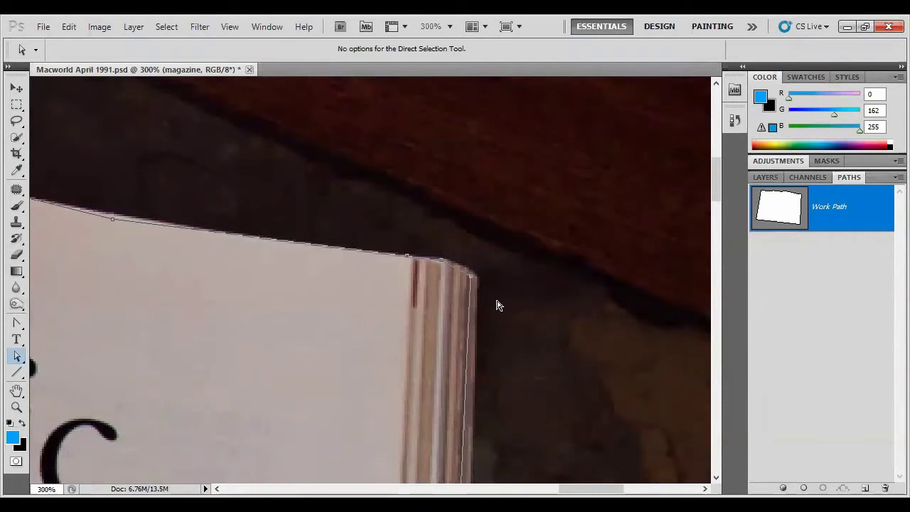
Nudge the path's right corner anchors right, then back left, until they sit on the page stack edge.
{"action": "key", "text": "Right"}
{"action": "key", "text": "Right"}
{"action": "key", "text": "Right"}
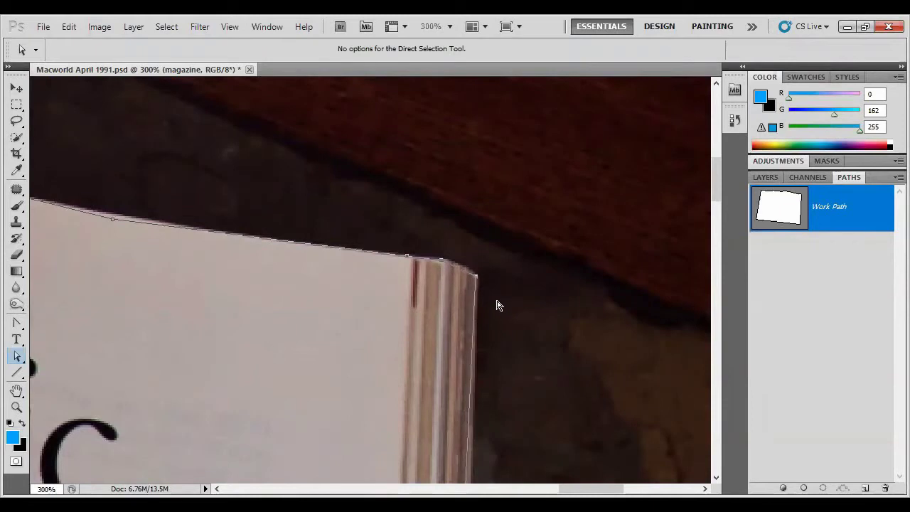
{"action": "key", "text": "Right"}
{"action": "key", "text": "shift+Right"}
{"action": "key", "text": "shift+Right"}
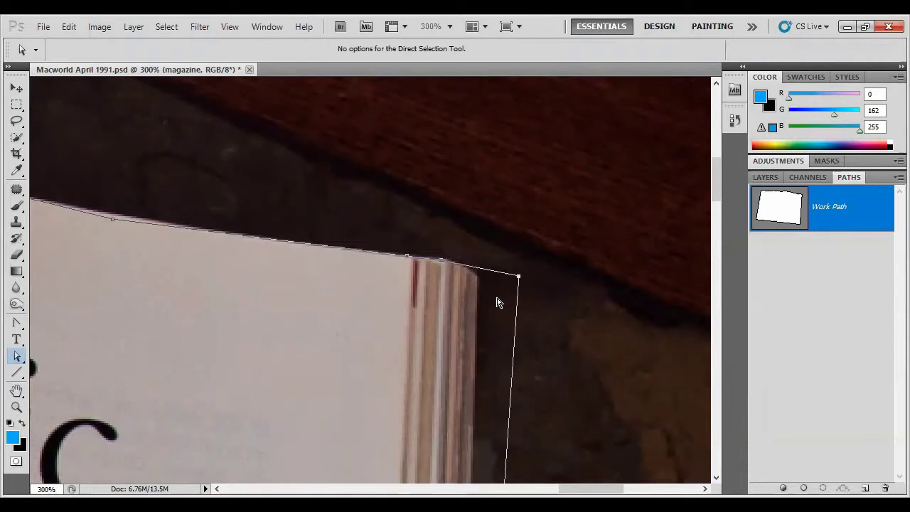
{"action": "key", "text": "shift+Left"}
{"action": "key", "text": "shift+Left"}
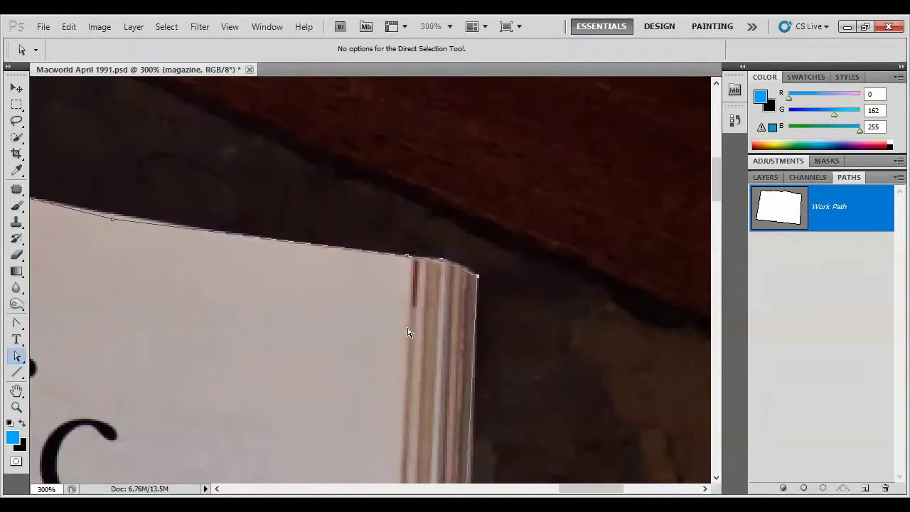
Scroll down to the bottom edge and nudge the path's right edge two pixels right.
{"action": "left_click_drag", "start_coordinate": [405, 366], "coordinate": [426, 183]}
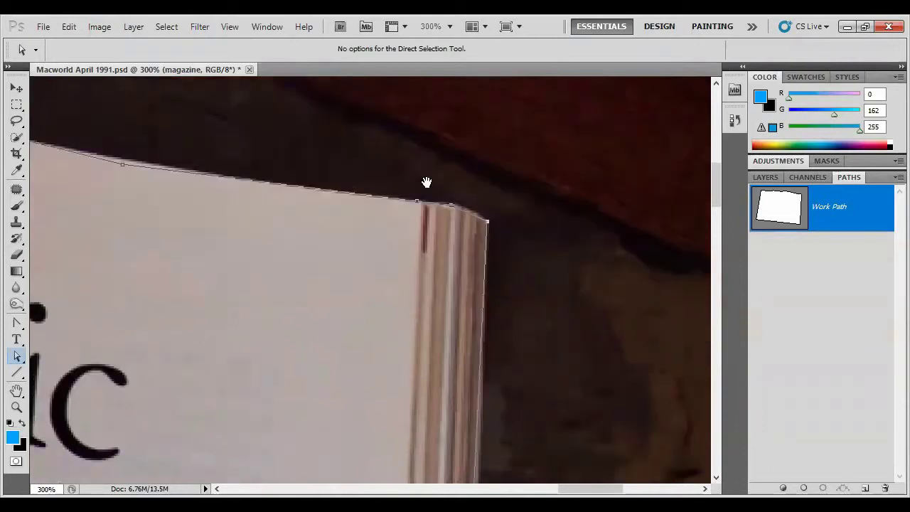
{"action": "scroll", "coordinate": [426, 183], "scroll_direction": "down", "scroll_amount": 5}
{"action": "scroll", "coordinate": [416, 186], "scroll_direction": "down", "scroll_amount": 2}
{"action": "scroll", "coordinate": [400, 123], "scroll_direction": "down", "scroll_amount": 4}
{"action": "scroll", "coordinate": [374, 256], "scroll_direction": "down", "scroll_amount": 3}
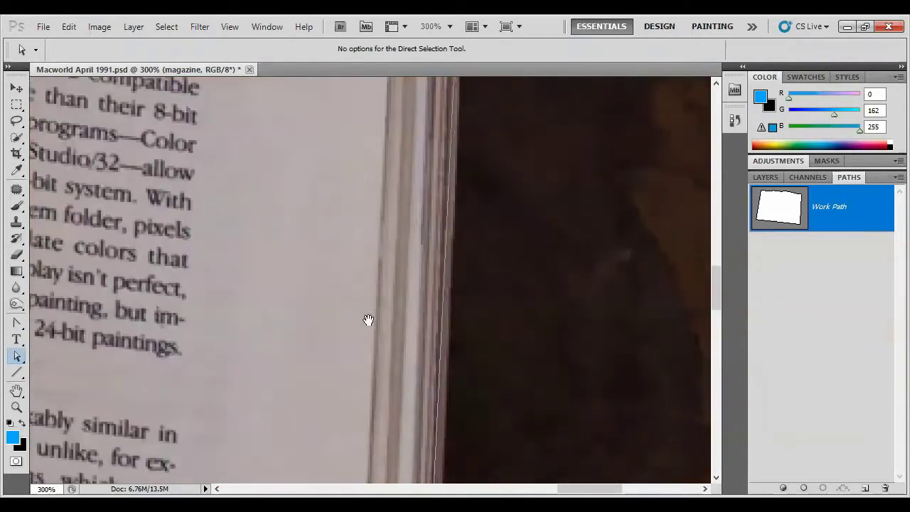
{"action": "scroll", "coordinate": [361, 324], "scroll_direction": "down", "scroll_amount": 3}
{"action": "scroll", "coordinate": [365, 132], "scroll_direction": "down", "scroll_amount": 3}
{"action": "scroll", "coordinate": [370, 212], "scroll_direction": "down", "scroll_amount": 5}
{"action": "scroll", "coordinate": [345, 248], "scroll_direction": "down", "scroll_amount": 3}
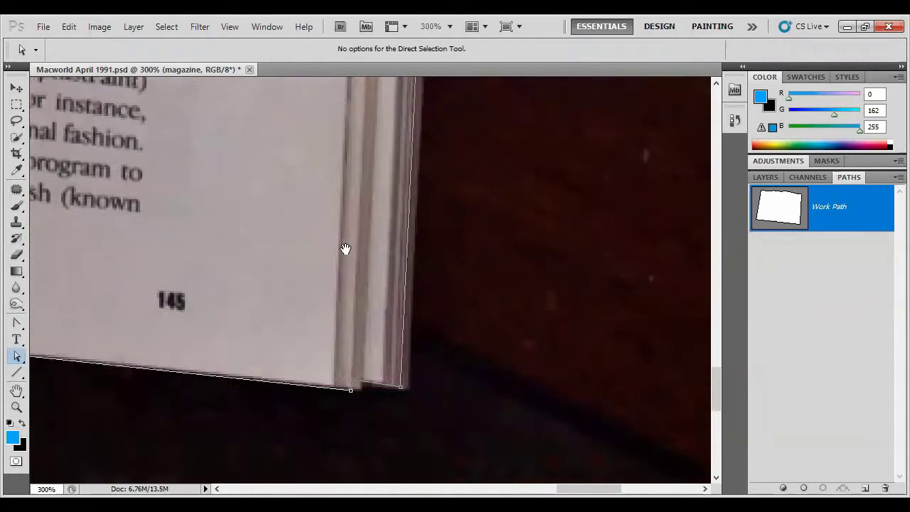
{"action": "scroll", "coordinate": [345, 248], "scroll_direction": "down", "scroll_amount": 3}
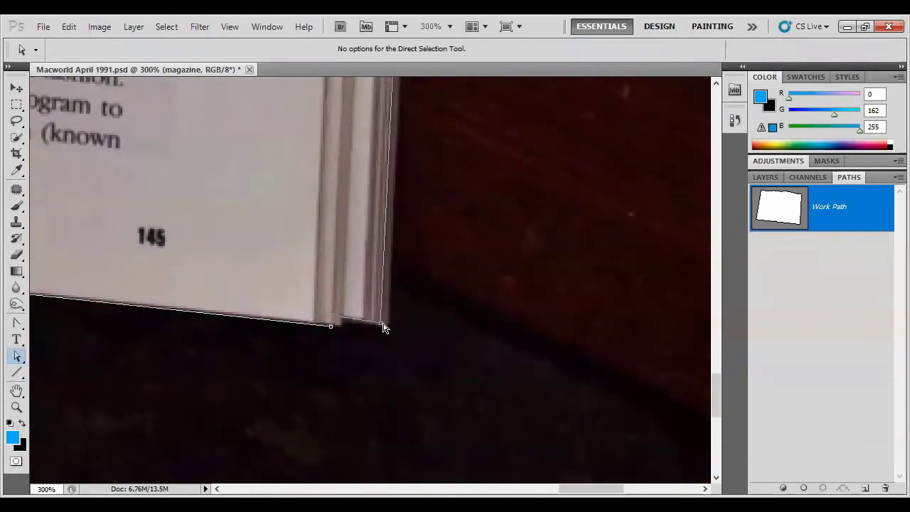
{"action": "key", "text": "Right"}
{"action": "key", "text": "Right"}
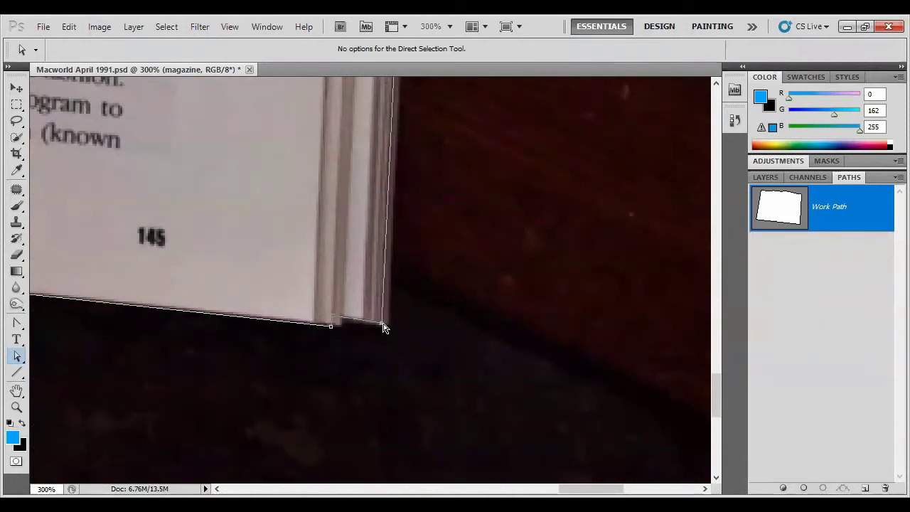
{"action": "key", "text": "Right"}
{"action": "key", "text": "Right"}
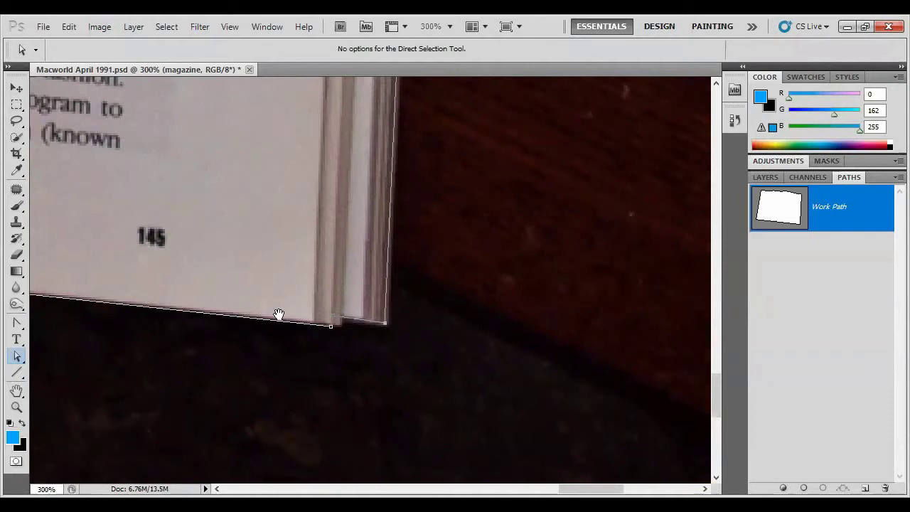
Move the lower-left anchor onto the page corner, tighten the bottom segment, and zoom out.
{"action": "left_click_drag", "start_coordinate": [278, 315], "coordinate": [372, 294]}
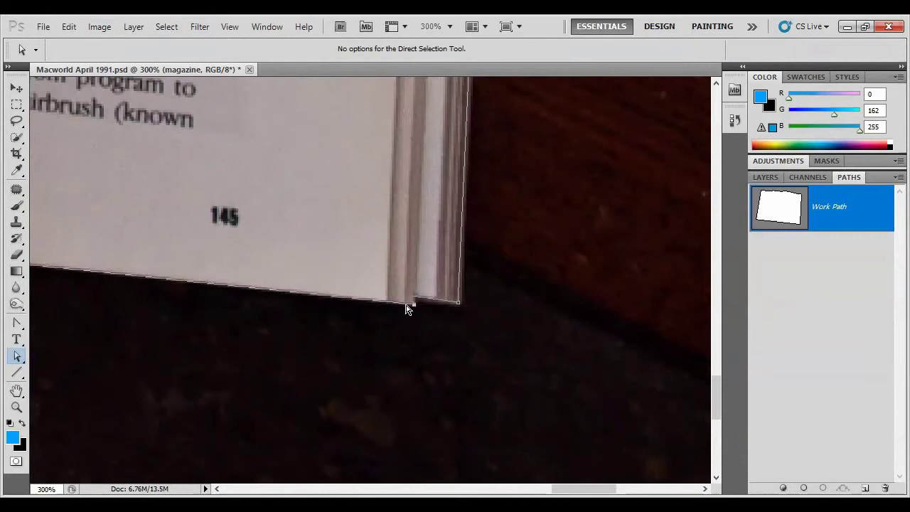
{"action": "left_click_drag", "start_coordinate": [270, 260], "coordinate": [589, 256]}
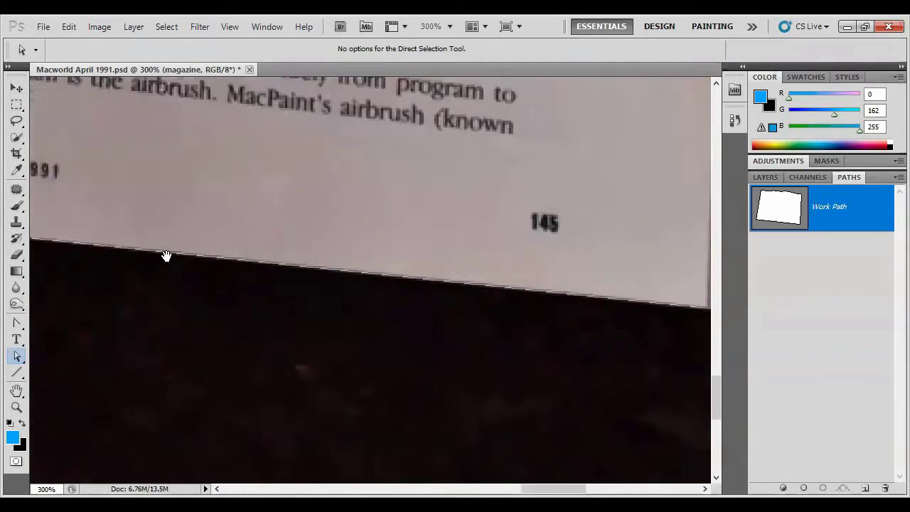
{"action": "left_click_drag", "start_coordinate": [167, 254], "coordinate": [436, 268]}
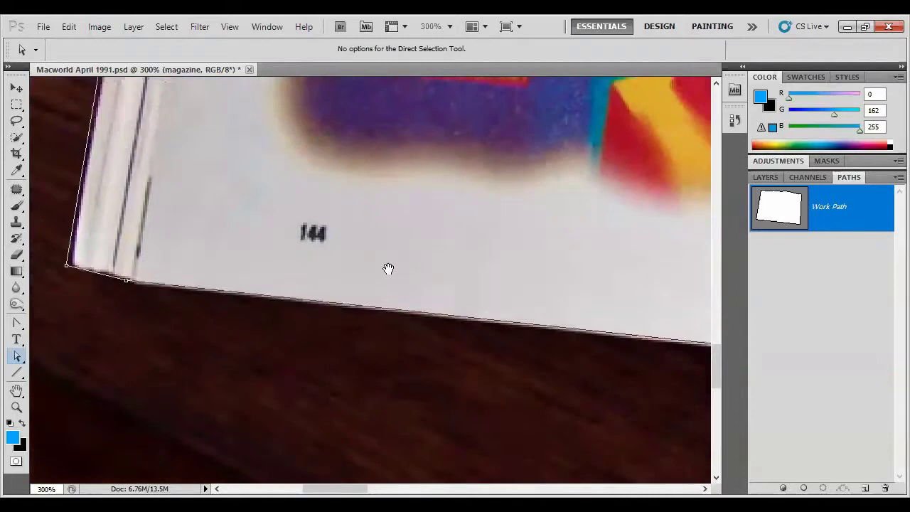
{"action": "left_click_drag", "start_coordinate": [108, 281], "coordinate": [116, 286]}
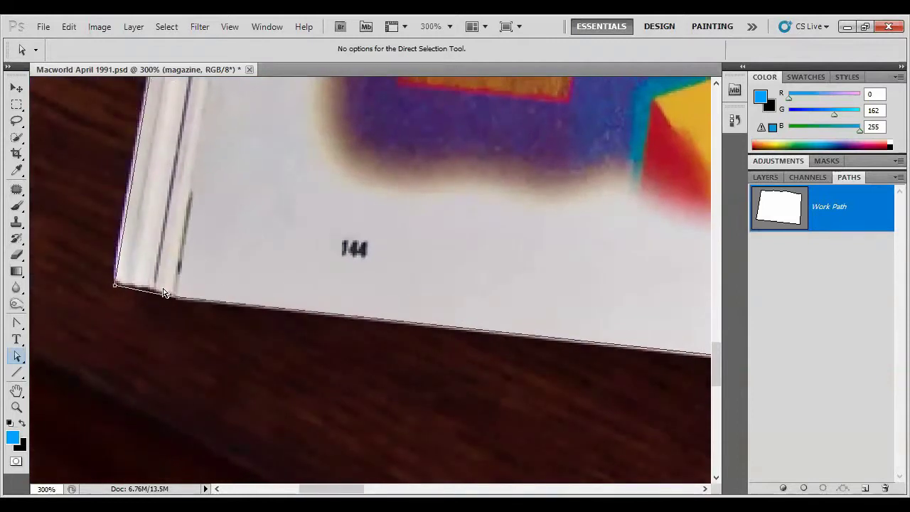
{"action": "left_click_drag", "start_coordinate": [168, 294], "coordinate": [168, 292]}
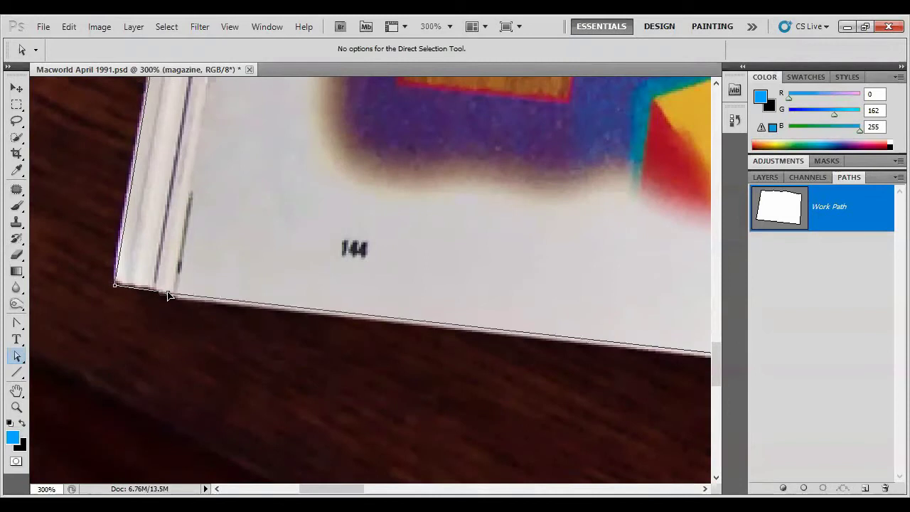
{"action": "scroll", "coordinate": [264, 305], "scroll_direction": "up", "scroll_amount": 3}
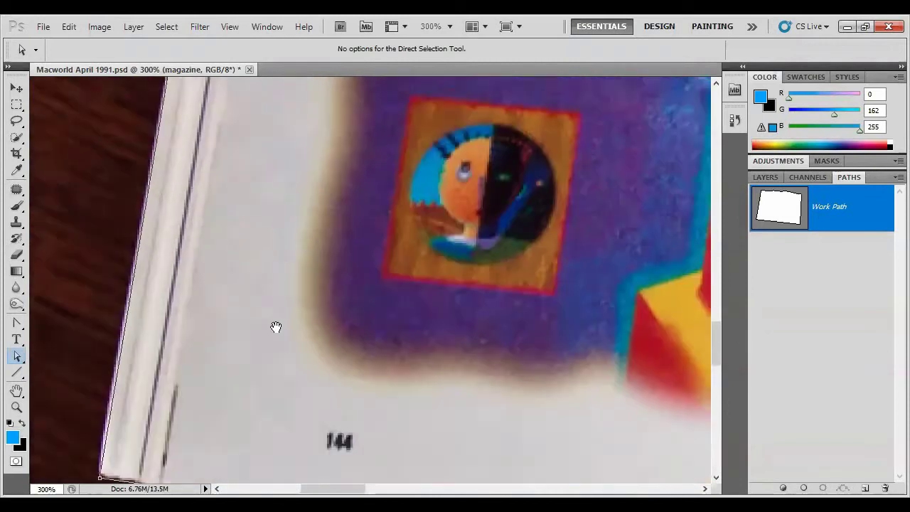
{"action": "scroll", "coordinate": [276, 327], "scroll_direction": "up", "scroll_amount": 2}
{"action": "key", "text": "ctrl+minus"}
{"action": "key", "text": "ctrl+minus"}
Zoom out, try adding a layer mask to the magazine layer, then undo it.
{"action": "key", "text": "ctrl+minus"}
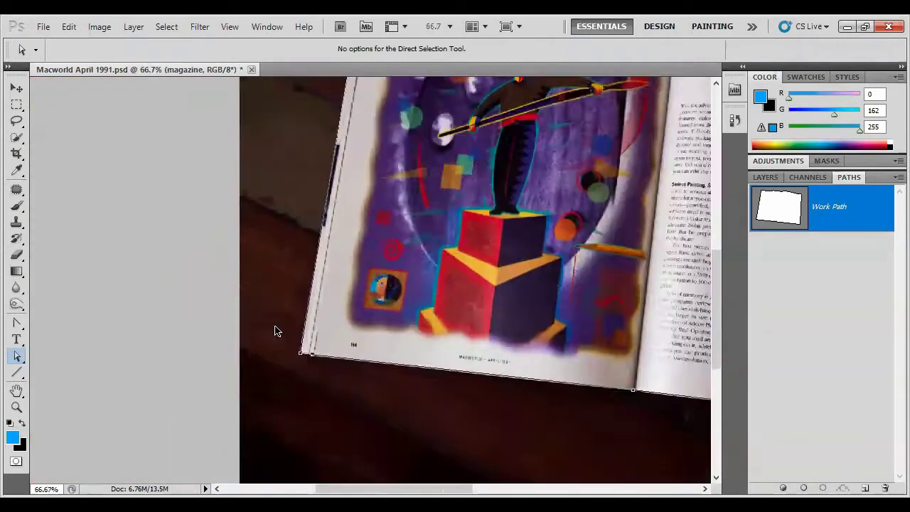
{"action": "key", "text": "ctrl+minus"}
{"action": "key", "text": "ctrl+minus"}
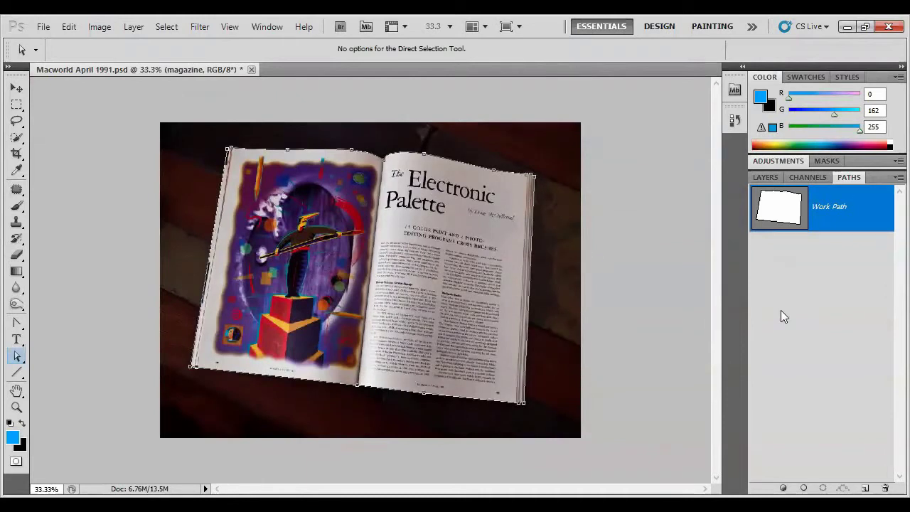
{"action": "left_click", "coordinate": [766, 178]}
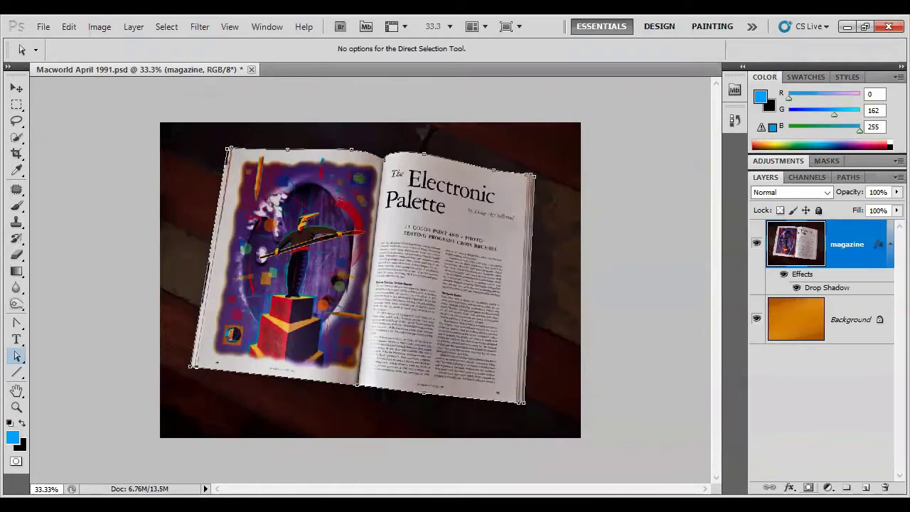
{"action": "left_click", "coordinate": [807, 487]}
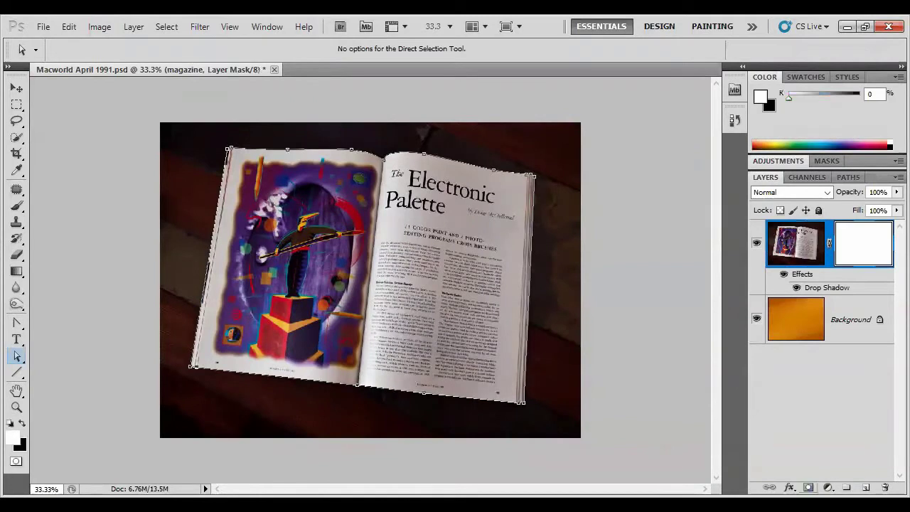
{"action": "key", "text": "ctrl+z"}
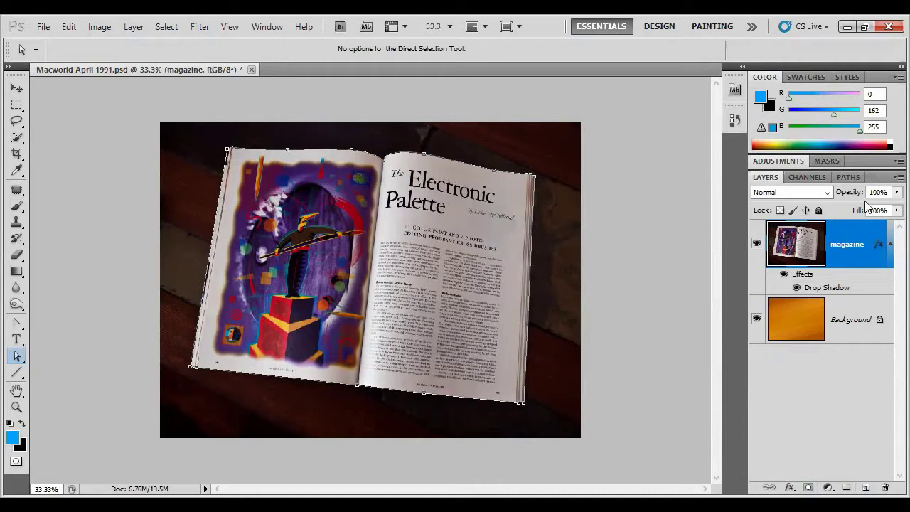
Load the Work Path as a selection and add a layer mask to the magazine layer.
{"action": "left_click", "coordinate": [840, 175]}
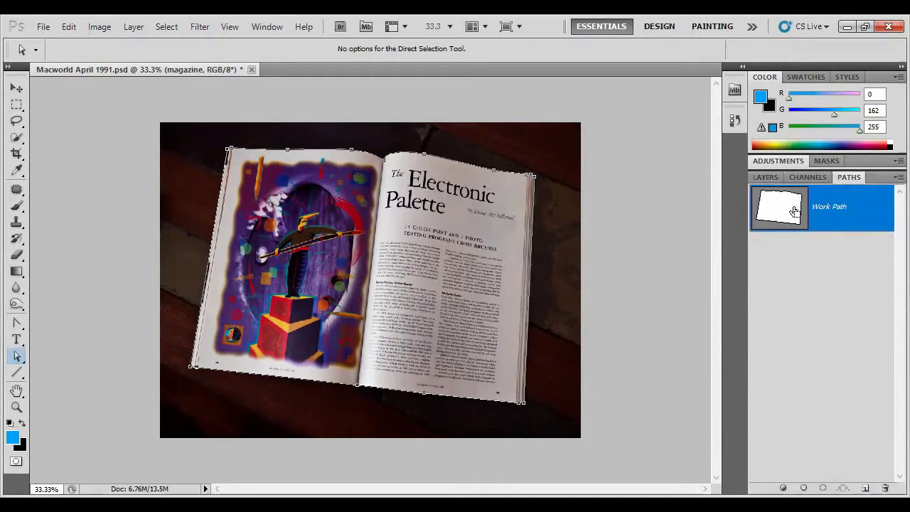
{"action": "left_click", "coordinate": [794, 212], "text": "ctrl"}
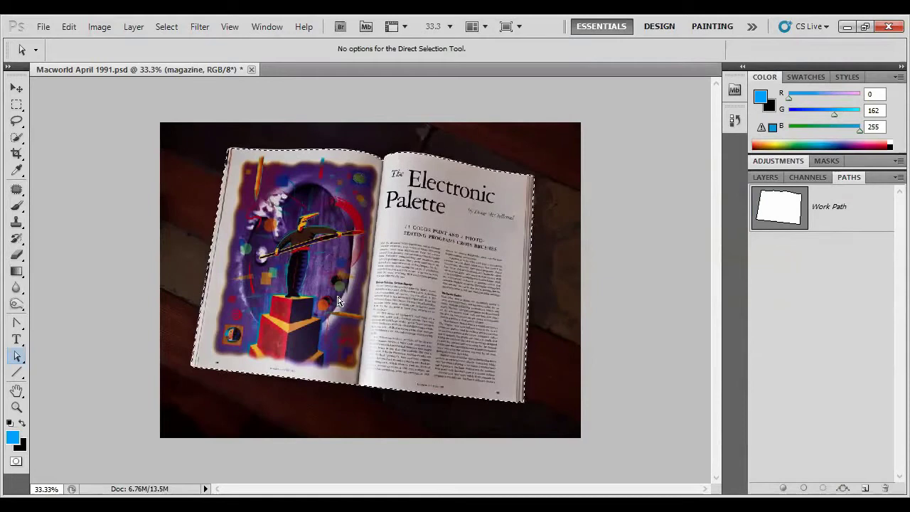
{"action": "left_click", "coordinate": [765, 176]}
{"action": "left_click", "coordinate": [808, 487]}
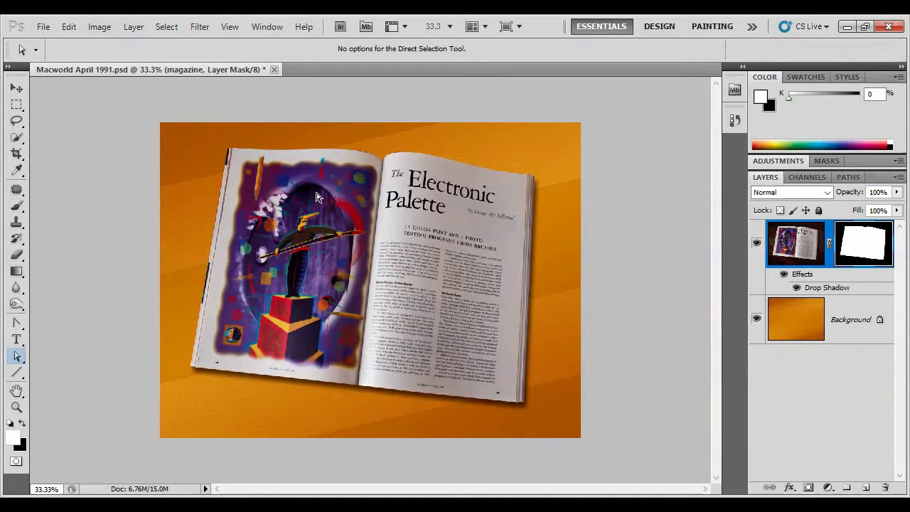
Use Edit > Step Backward twice to remove the layer mask and the selection.
{"action": "left_click", "coordinate": [69, 26]}
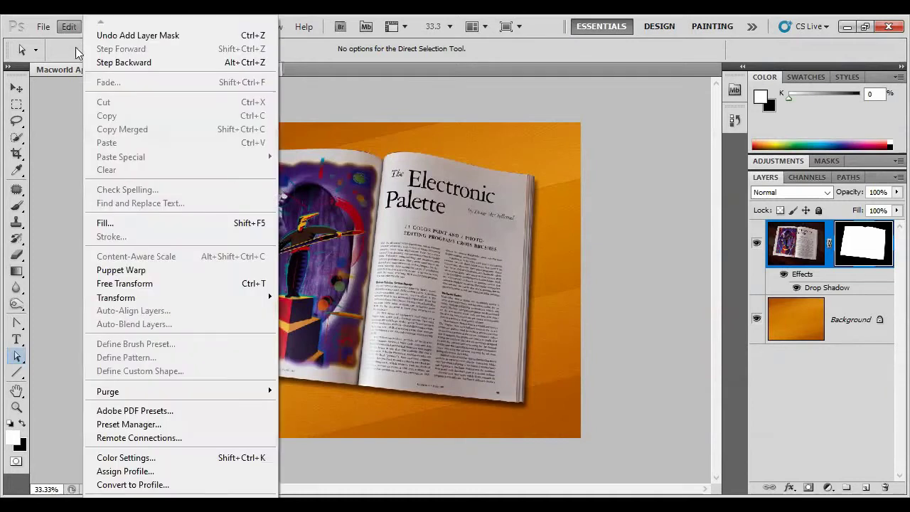
{"action": "left_click", "coordinate": [123, 62]}
{"action": "left_click", "coordinate": [69, 27]}
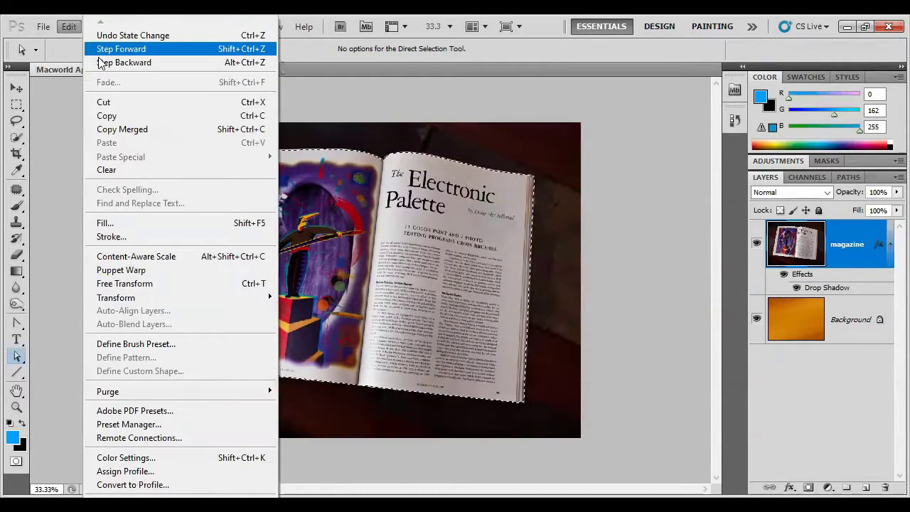
{"action": "left_click", "coordinate": [122, 62]}
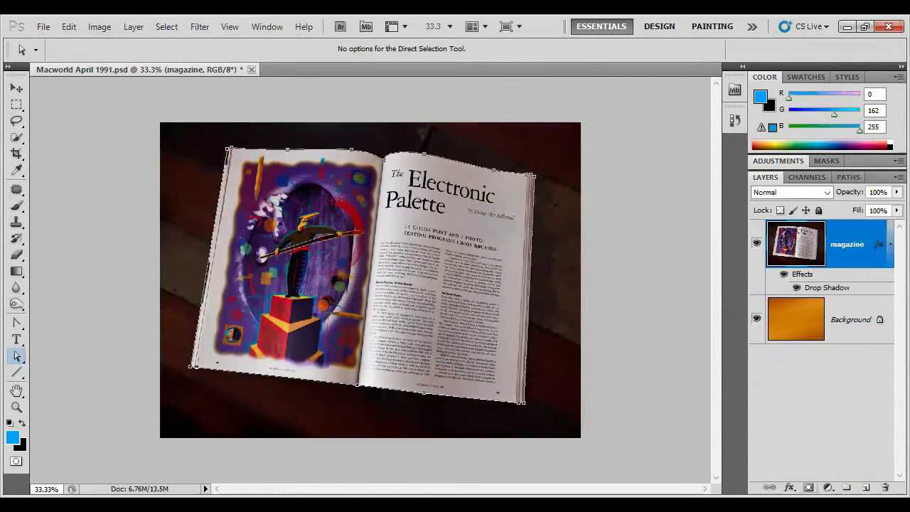
Select the Work Path and add it to the magazine layer as a vector mask.
{"action": "left_click", "coordinate": [848, 177]}
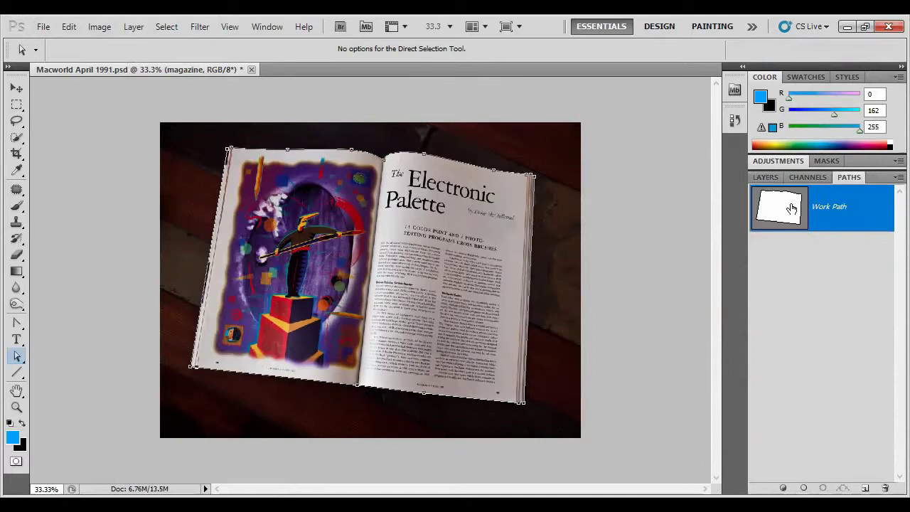
{"action": "left_click", "coordinate": [769, 175]}
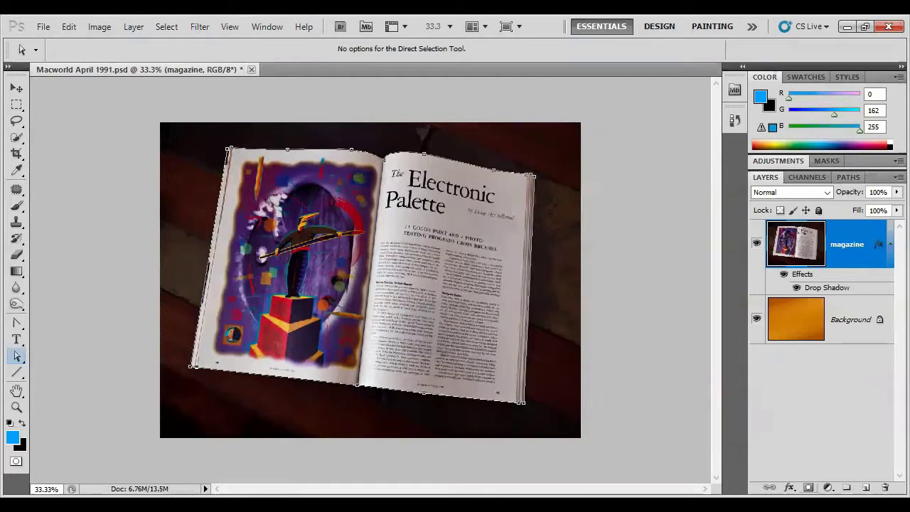
{"action": "left_click", "coordinate": [808, 487], "text": "ctrl"}
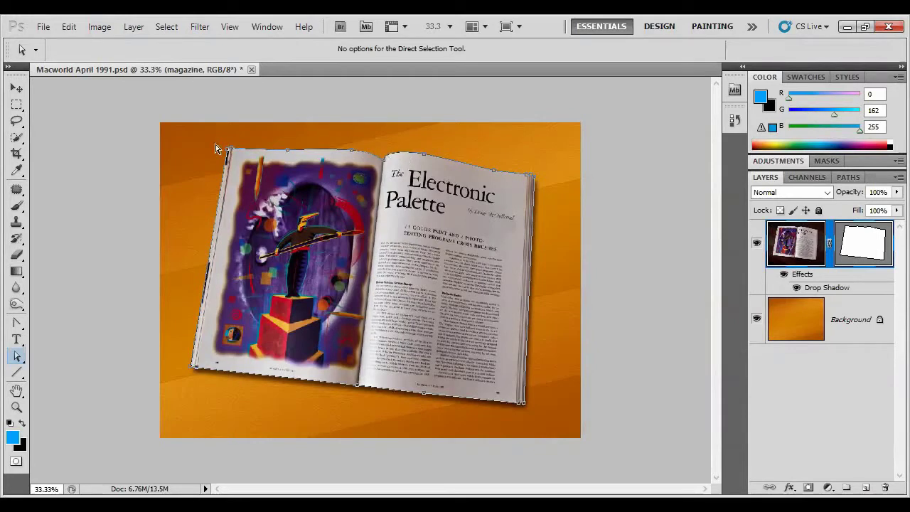
Zoom into the top gutter and pull the right page's top-edge mask curve down.
{"action": "left_click", "coordinate": [17, 406]}
{"action": "left_click_drag", "start_coordinate": [357, 135], "coordinate": [409, 165]}
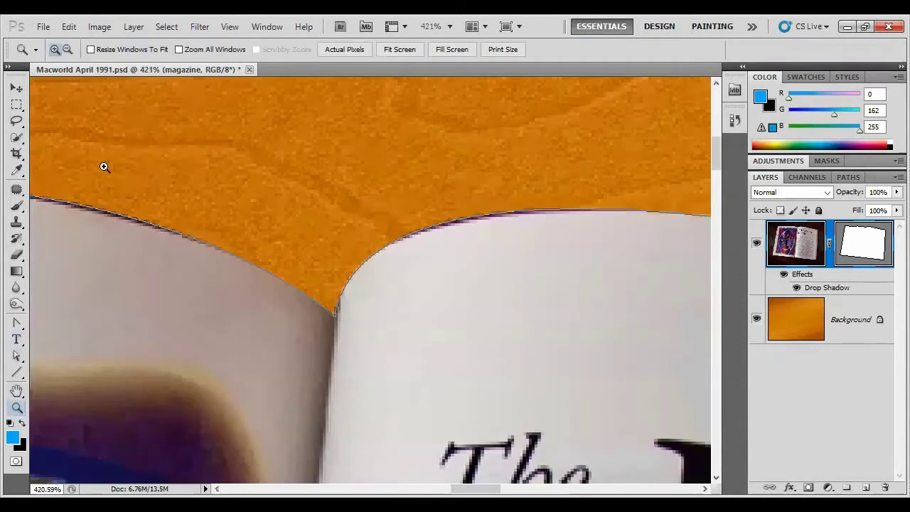
{"action": "left_click", "coordinate": [19, 357]}
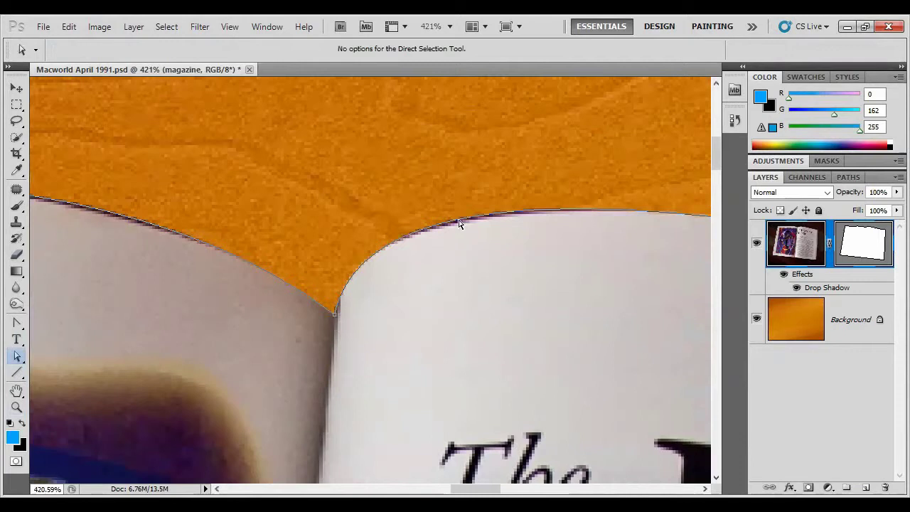
{"action": "left_click_drag", "start_coordinate": [458, 223], "coordinate": [461, 280]}
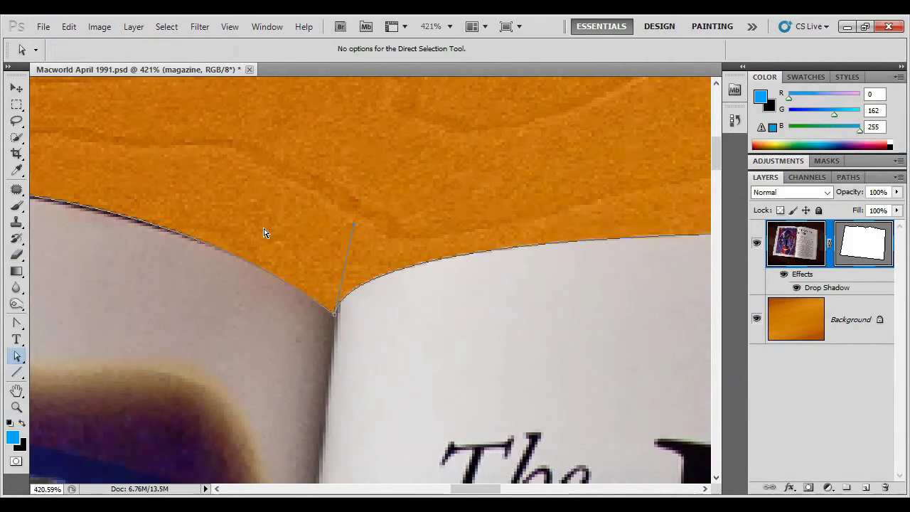
Pull the left page's top-edge curve down slightly, undo a stray handle change, then zoom to 100%.
{"action": "left_click_drag", "start_coordinate": [271, 226], "coordinate": [487, 196]}
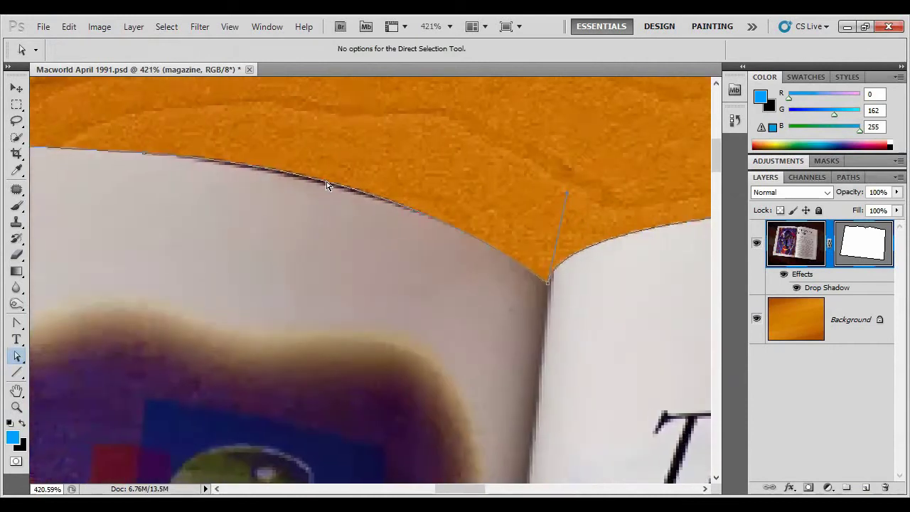
{"action": "left_click_drag", "start_coordinate": [327, 188], "coordinate": [326, 193]}
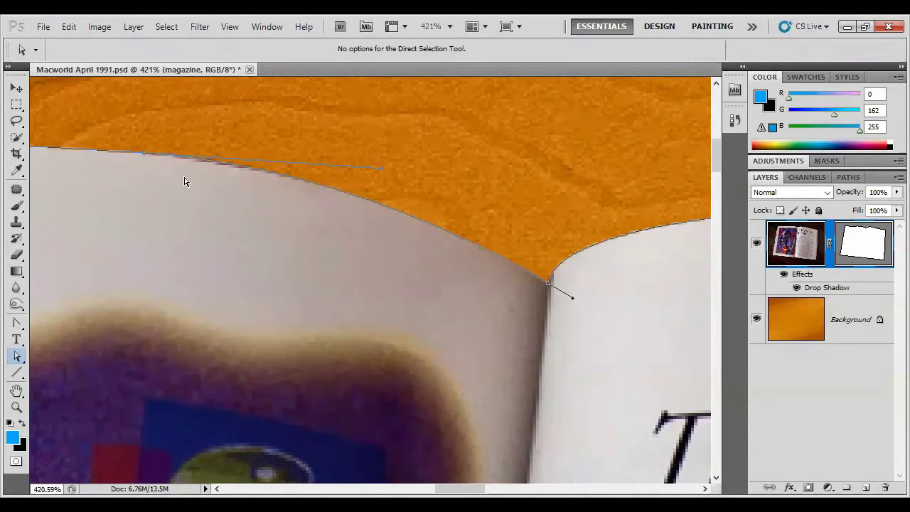
{"action": "left_click_drag", "start_coordinate": [133, 174], "coordinate": [410, 226]}
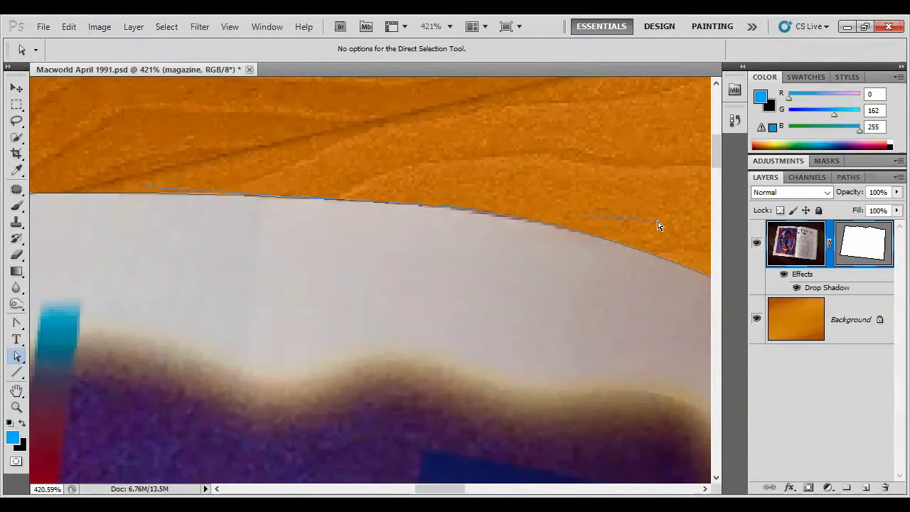
{"action": "left_click_drag", "start_coordinate": [657, 224], "coordinate": [655, 149]}
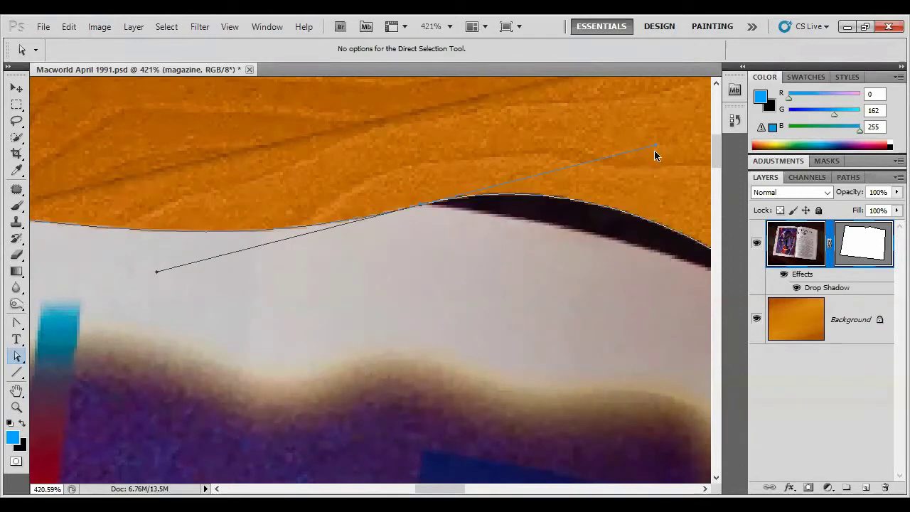
{"action": "key", "text": "ctrl+z"}
{"action": "left_click_drag", "start_coordinate": [181, 239], "coordinate": [559, 225]}
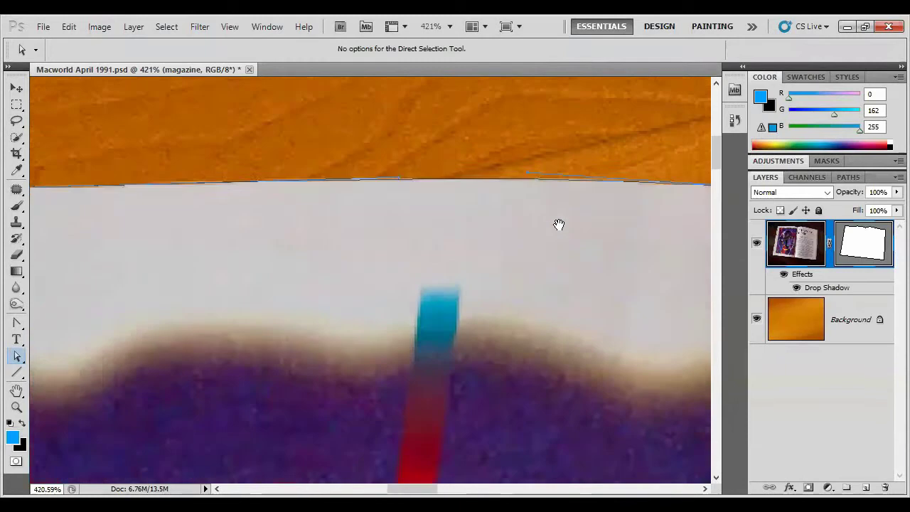
{"action": "left_click_drag", "start_coordinate": [135, 196], "coordinate": [487, 197]}
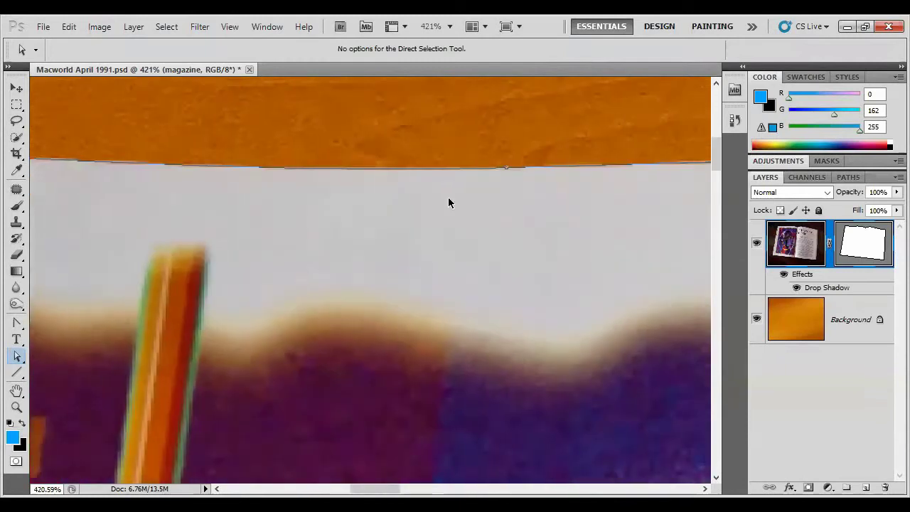
{"action": "key", "text": "ctrl+1"}
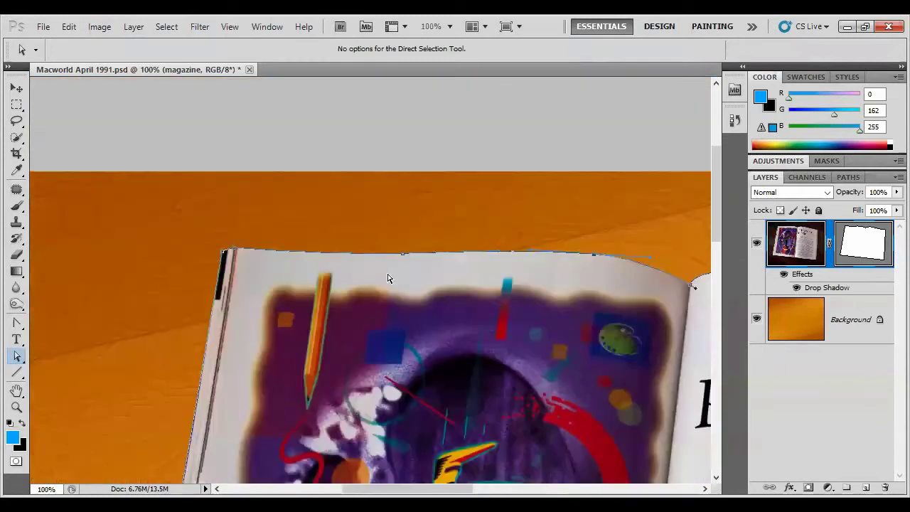
Show the magazine's vector mask path and zoom out to see the whole image.
{"action": "left_click_drag", "start_coordinate": [448, 304], "coordinate": [181, 147]}
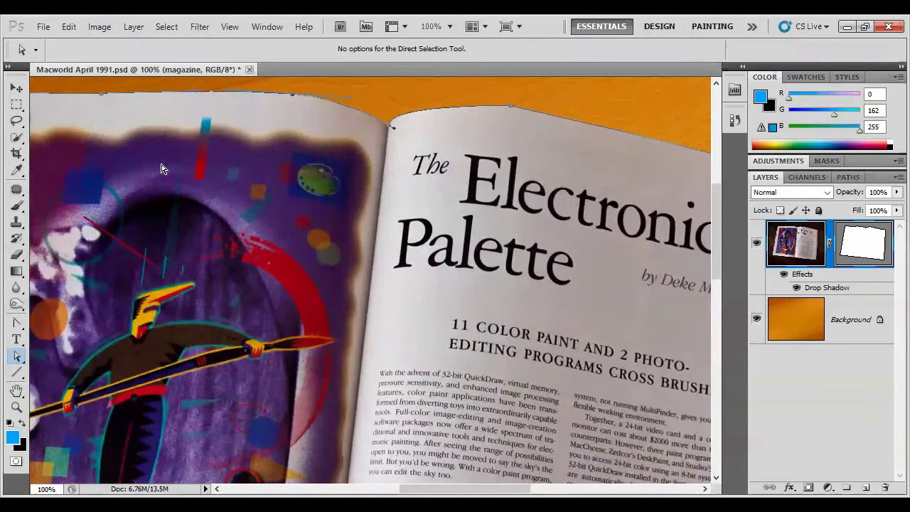
{"action": "left_click", "coordinate": [847, 177]}
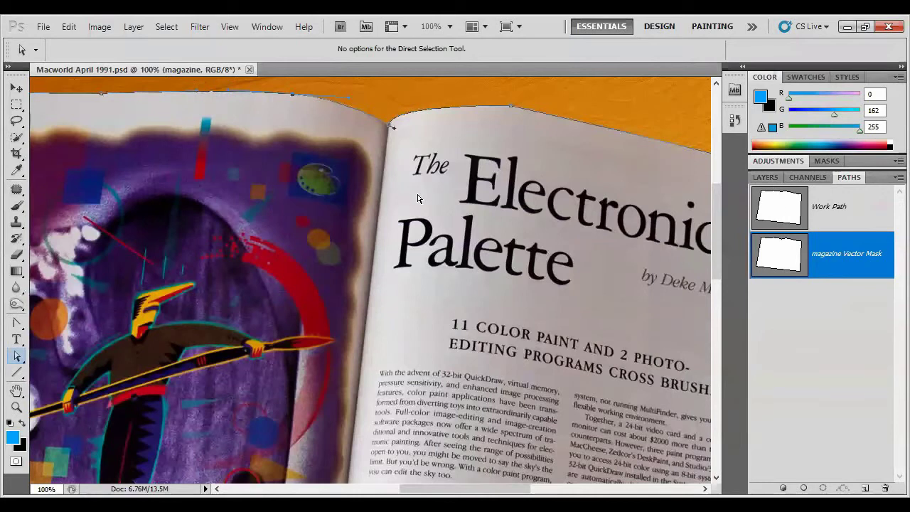
{"action": "key", "text": "ctrl+minus"}
{"action": "key", "text": "ctrl+minus"}
{"action": "key", "text": "ctrl+minus"}
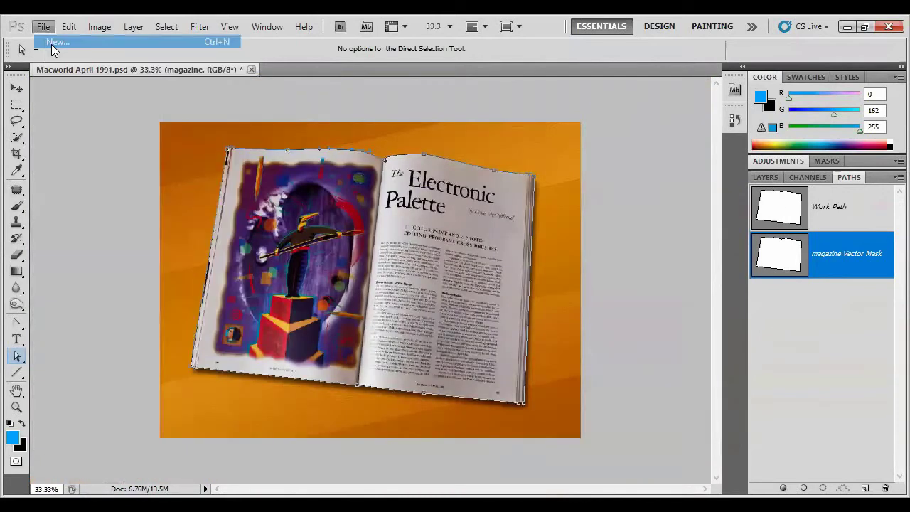
Create a new blank Untitled-1 document with the default settings.
{"action": "key", "text": "ctrl+n"}
{"action": "key", "text": "Return"}
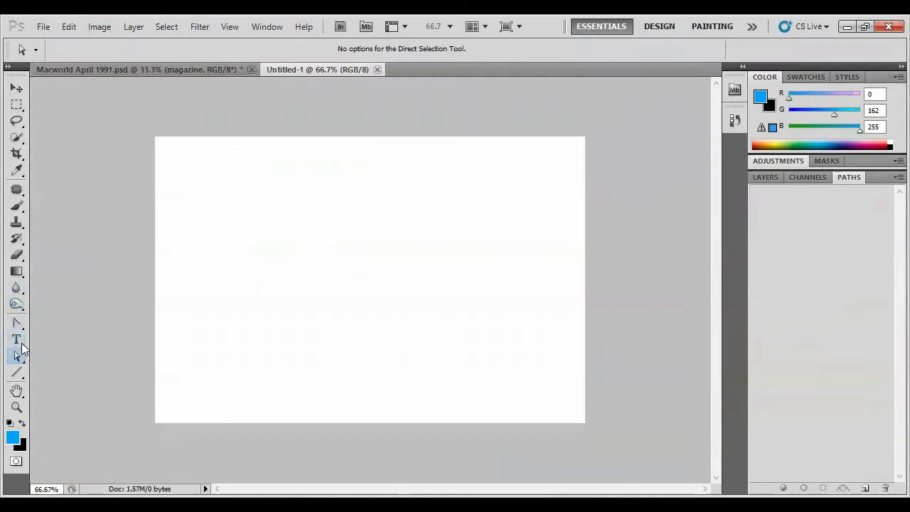
{"action": "left_click", "coordinate": [17, 325]}
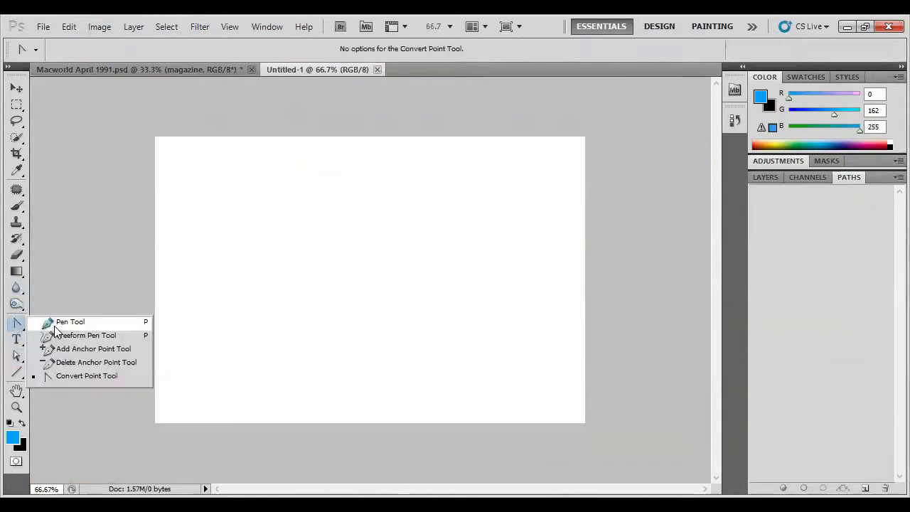
Draw a first closed two-anchor curved Pen path on the blank canvas, then deselect it.
{"action": "key", "text": "p"}
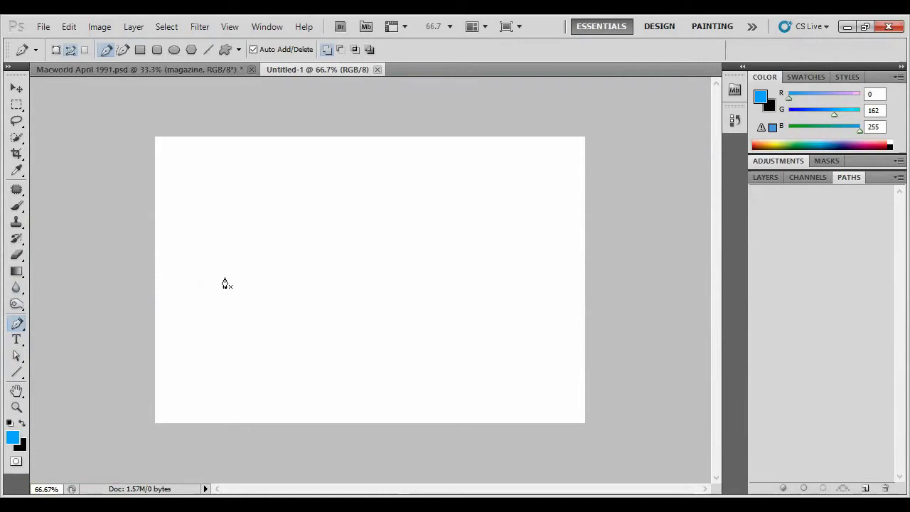
{"action": "left_click", "coordinate": [225, 277]}
{"action": "mouse_move", "coordinate": [415, 239]}
{"action": "left_mouse_down"}
{"action": "mouse_move", "coordinate": [436, 310]}
{"action": "mouse_move", "coordinate": [427, 311]}
{"action": "left_mouse_up"}
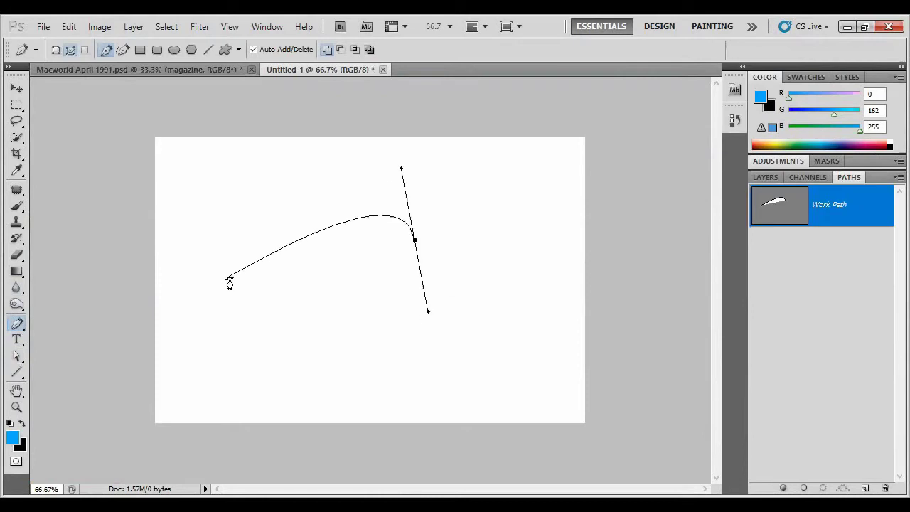
{"action": "left_click", "coordinate": [225, 277]}
{"action": "left_click", "coordinate": [777, 277]}
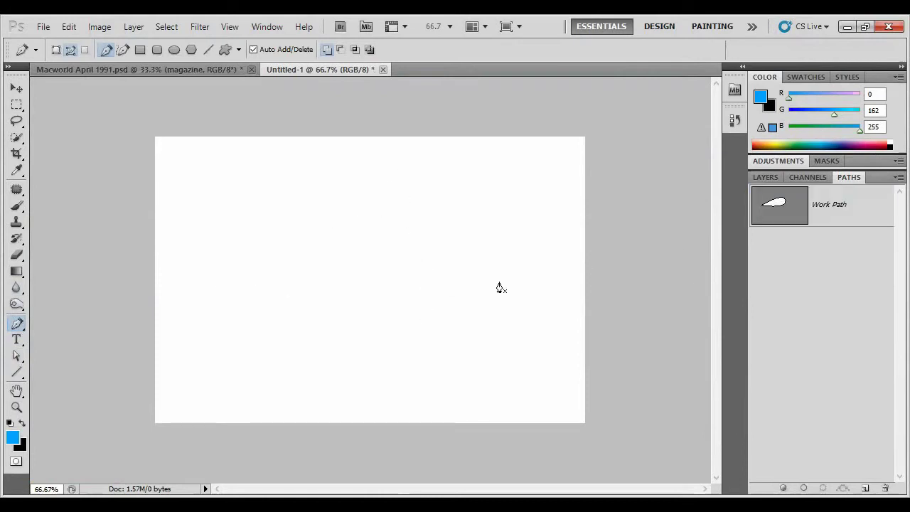
Draw a second closed curved Pen path, then deselect it.
{"action": "left_click", "coordinate": [450, 244]}
{"action": "left_click_drag", "start_coordinate": [495, 264], "coordinate": [505, 315]}
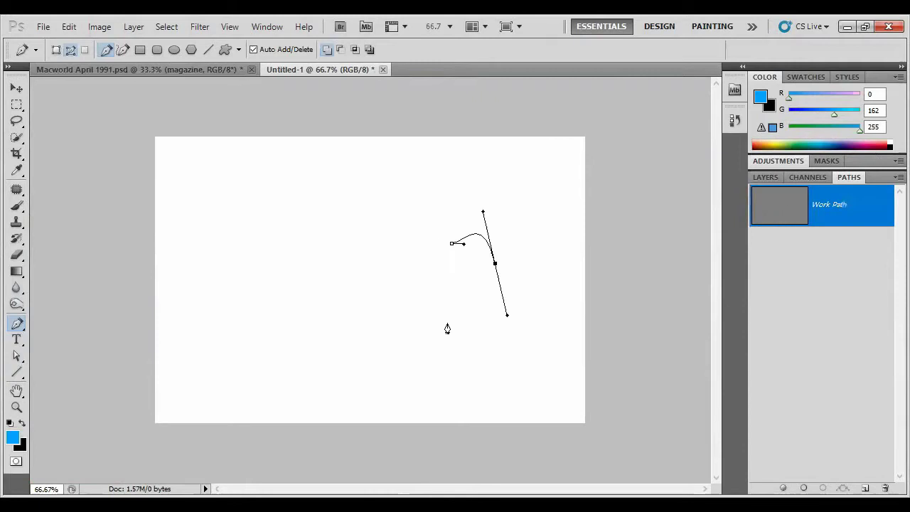
{"action": "mouse_move", "coordinate": [433, 324]}
{"action": "left_mouse_down"}
{"action": "mouse_move", "coordinate": [398, 304]}
{"action": "mouse_move", "coordinate": [382, 252]}
{"action": "left_mouse_up"}
{"action": "left_click", "coordinate": [450, 244]}
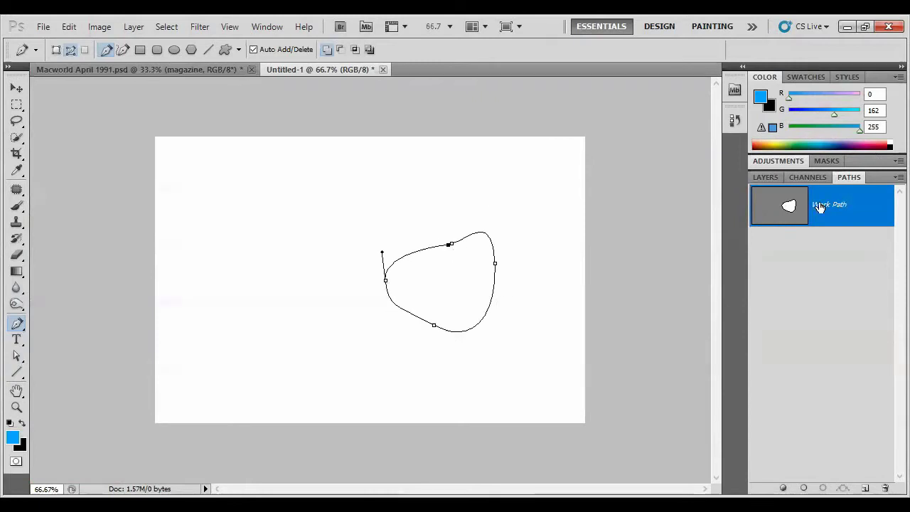
{"action": "left_click", "coordinate": [781, 291]}
Draw a closed teardrop path with a curved bulge across the canvas middle.
{"action": "left_click", "coordinate": [296, 236]}
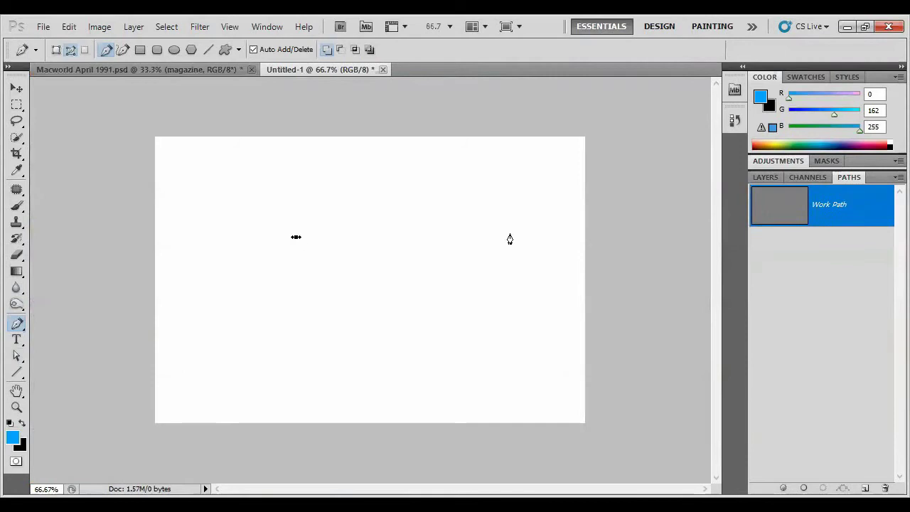
{"action": "left_click_drag", "start_coordinate": [510, 234], "coordinate": [509, 315]}
{"action": "left_click", "coordinate": [295, 237]}
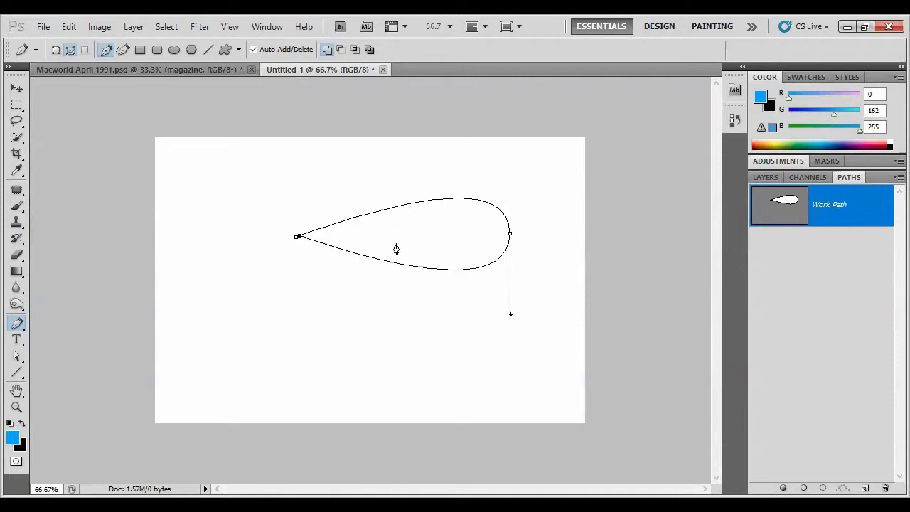
Create Path 1 and draw a closed, rounded four-anchor shape in it.
{"action": "left_click", "coordinate": [864, 488]}
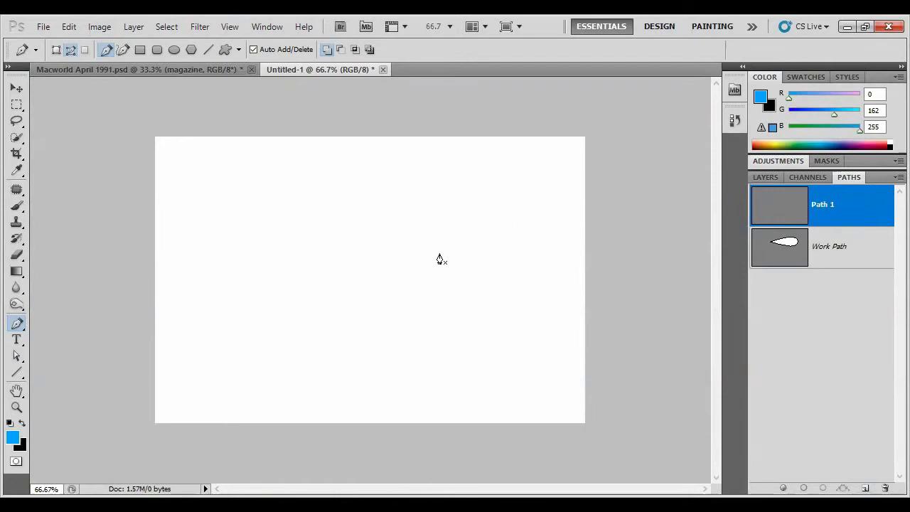
{"action": "left_click_drag", "start_coordinate": [383, 216], "coordinate": [395, 217]}
{"action": "left_click_drag", "start_coordinate": [481, 266], "coordinate": [502, 341]}
{"action": "left_click_drag", "start_coordinate": [444, 338], "coordinate": [374, 335]}
{"action": "left_click_drag", "start_coordinate": [339, 307], "coordinate": [333, 270]}
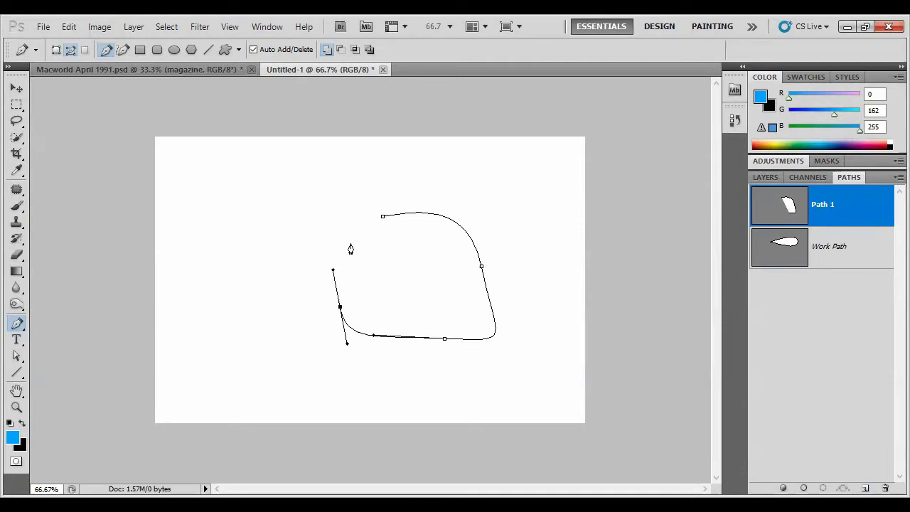
{"action": "left_click", "coordinate": [383, 216]}
Add a second closed shape to Path 1, left of the first one.
{"action": "left_click_drag", "start_coordinate": [262, 209], "coordinate": [256, 223]}
{"action": "left_click", "coordinate": [239, 240]}
{"action": "left_click_drag", "start_coordinate": [295, 261], "coordinate": [338, 232]}
{"action": "left_click_drag", "start_coordinate": [319, 195], "coordinate": [341, 203]}
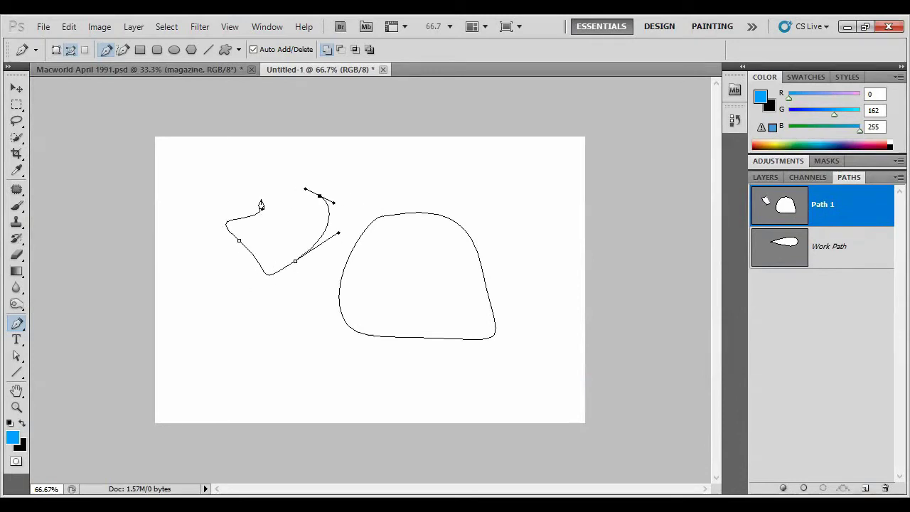
{"action": "left_click", "coordinate": [263, 211]}
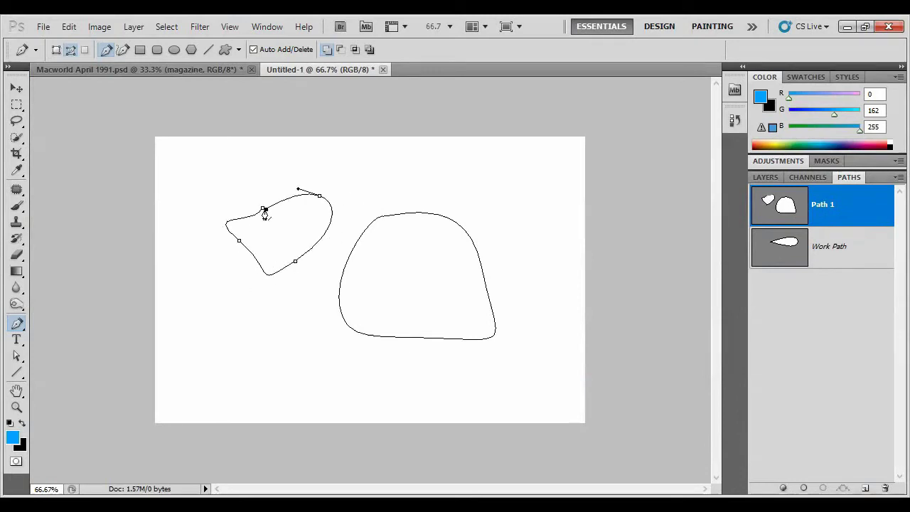
Deselect Path 1 and sketch a separate curved blob-shaped work path.
{"action": "left_click", "coordinate": [827, 350]}
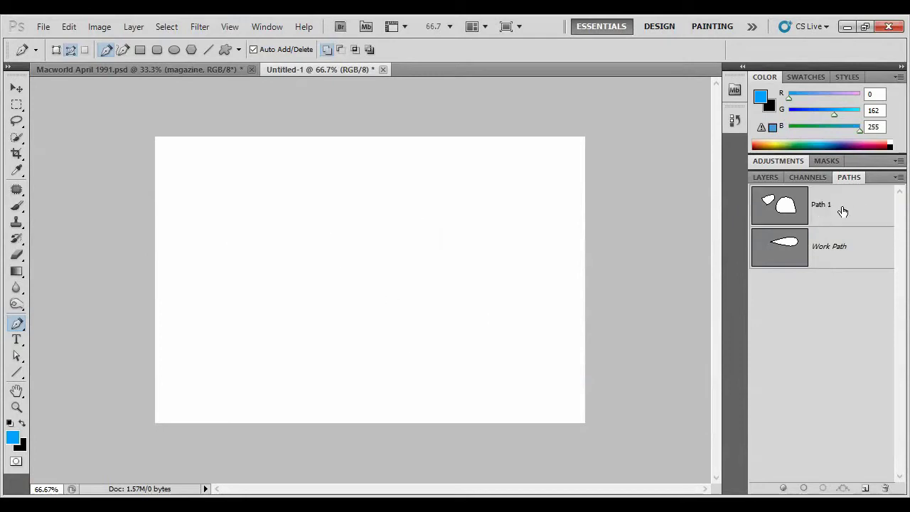
{"action": "left_click", "coordinate": [395, 246]}
{"action": "mouse_move", "coordinate": [425, 292]}
{"action": "left_mouse_down"}
{"action": "mouse_move", "coordinate": [420, 313]}
{"action": "mouse_move", "coordinate": [327, 308]}
{"action": "mouse_move", "coordinate": [306, 265]}
{"action": "left_mouse_up"}
{"action": "mouse_move", "coordinate": [363, 244]}
{"action": "left_mouse_down"}
{"action": "mouse_move", "coordinate": [398, 244]}
{"action": "mouse_move", "coordinate": [431, 303]}
{"action": "left_mouse_up"}
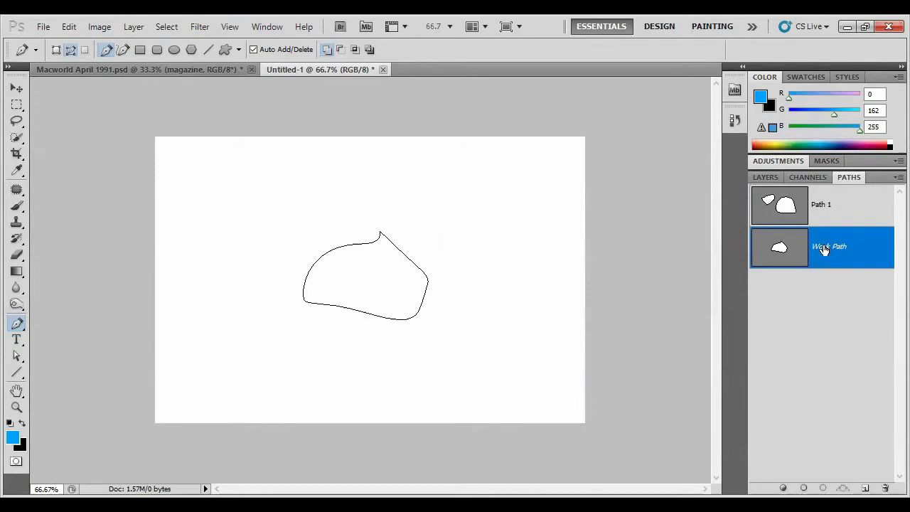
Add an empty Path 2 and save the blob work path as 'asas'.
{"action": "left_click", "coordinate": [865, 487]}
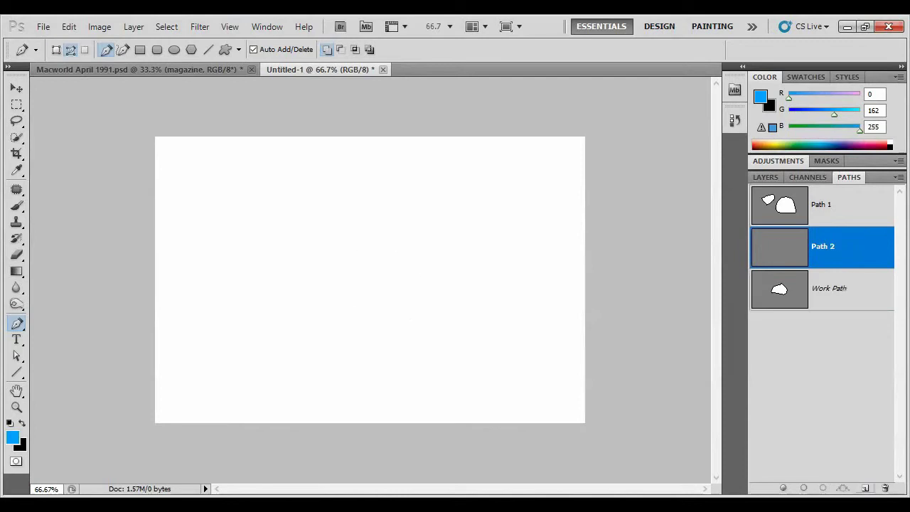
{"action": "left_click", "coordinate": [828, 294]}
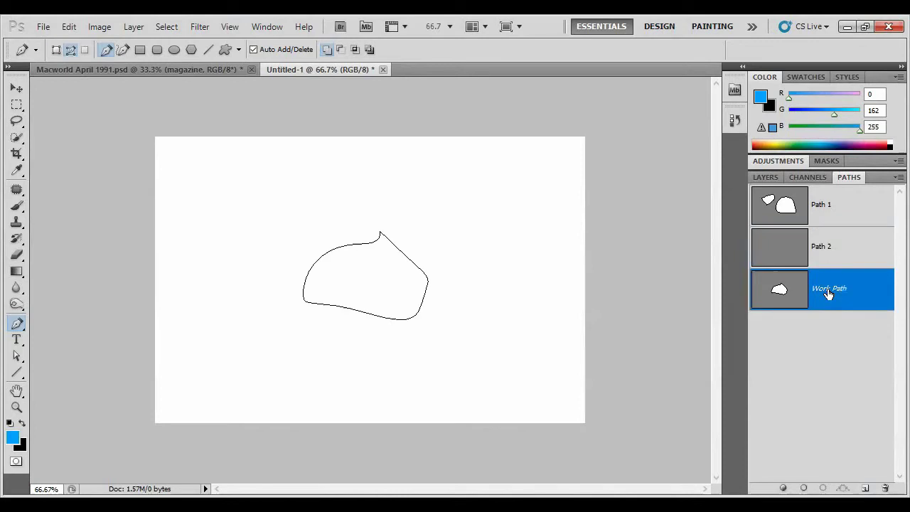
{"action": "double_click", "coordinate": [792, 293]}
{"action": "type", "text": "asa"}
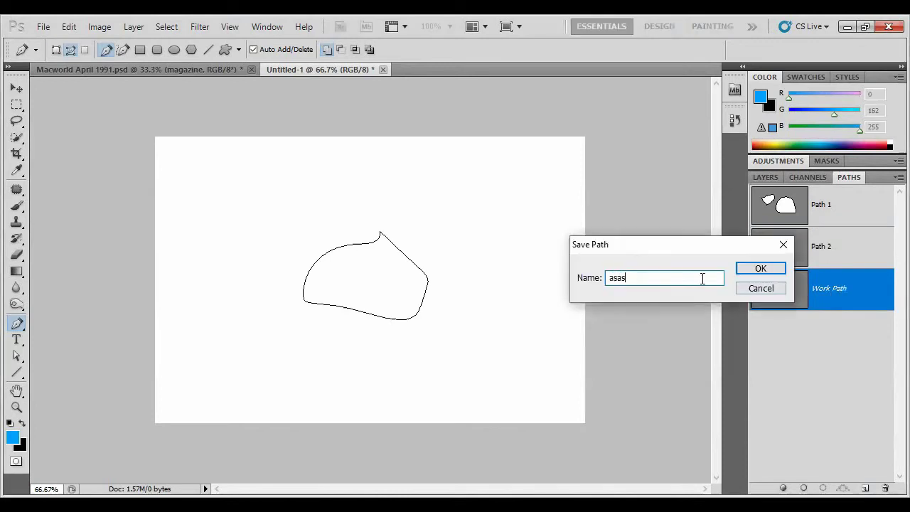
{"action": "type", "text": "s"}
{"action": "left_click", "coordinate": [753, 269]}
Make Path 2 active and draw a closed curved shape into it.
{"action": "left_click", "coordinate": [781, 206]}
{"action": "left_click", "coordinate": [775, 246]}
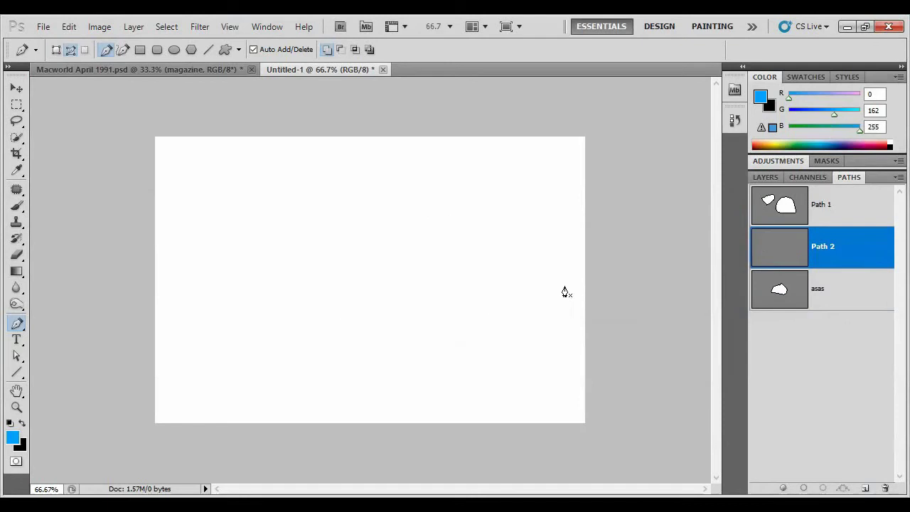
{"action": "left_click_drag", "start_coordinate": [458, 283], "coordinate": [464, 316]}
{"action": "left_click", "coordinate": [430, 311]}
{"action": "left_click_drag", "start_coordinate": [405, 284], "coordinate": [421, 257]}
{"action": "left_click_drag", "start_coordinate": [480, 252], "coordinate": [501, 267]}
{"action": "left_click", "coordinate": [468, 284]}
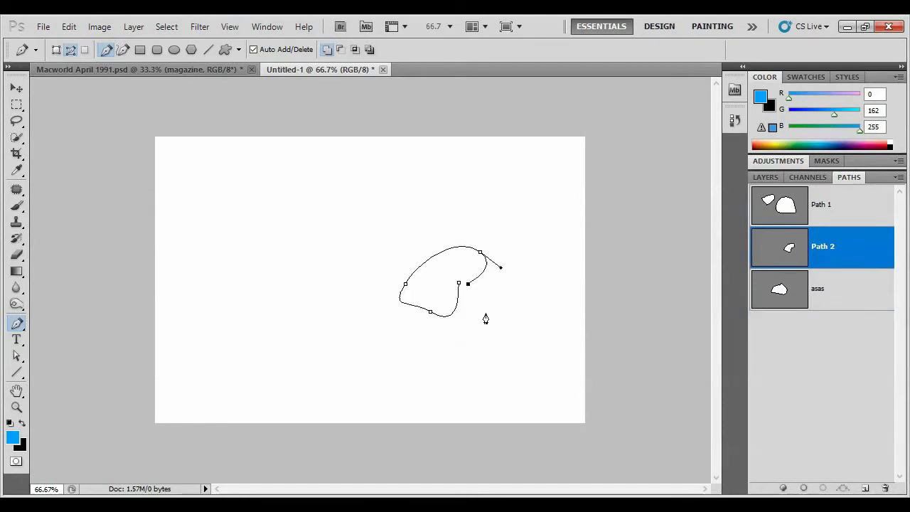
{"action": "left_click", "coordinate": [486, 314]}
{"action": "left_click_drag", "start_coordinate": [490, 337], "coordinate": [500, 344]}
{"action": "left_click", "coordinate": [459, 284]}
Deselect Path 2 and draw a small closed egg-shaped work path.
{"action": "left_click", "coordinate": [818, 356]}
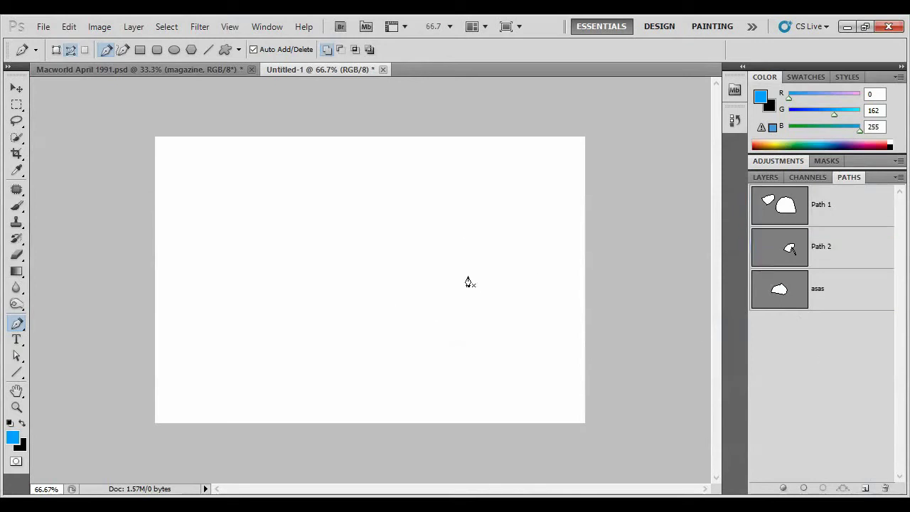
{"action": "left_click_drag", "start_coordinate": [461, 263], "coordinate": [470, 299]}
{"action": "mouse_move", "coordinate": [402, 279]}
{"action": "left_mouse_down"}
{"action": "mouse_move", "coordinate": [400, 254]}
{"action": "mouse_move", "coordinate": [446, 242]}
{"action": "left_mouse_up"}
{"action": "left_click", "coordinate": [461, 263]}
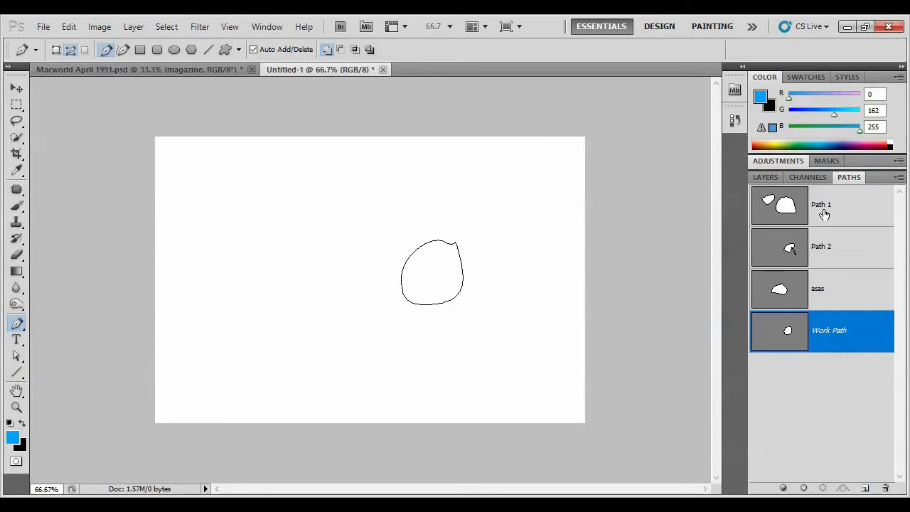
Load Path 1 as a selection and fill both shapes with solid red (ff0000) via Edit > Fill.
{"action": "left_click", "coordinate": [821, 211]}
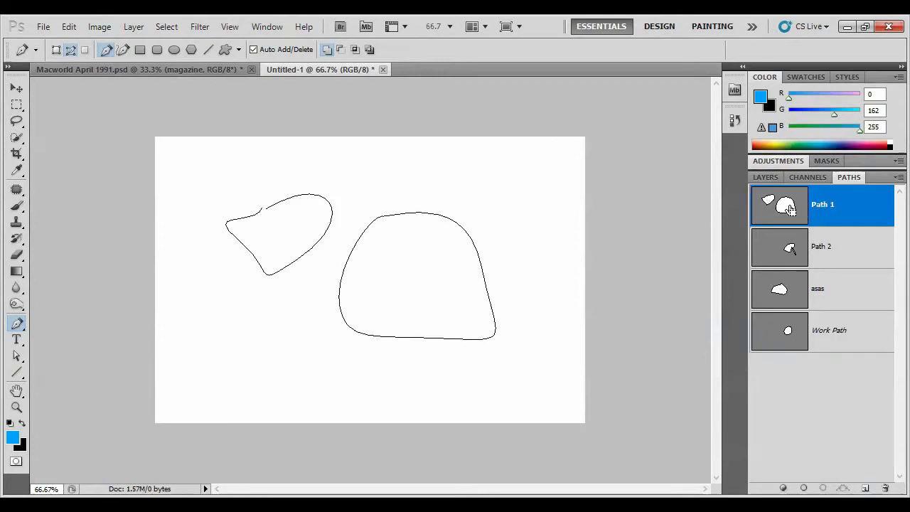
{"action": "left_click", "coordinate": [791, 210], "text": "ctrl"}
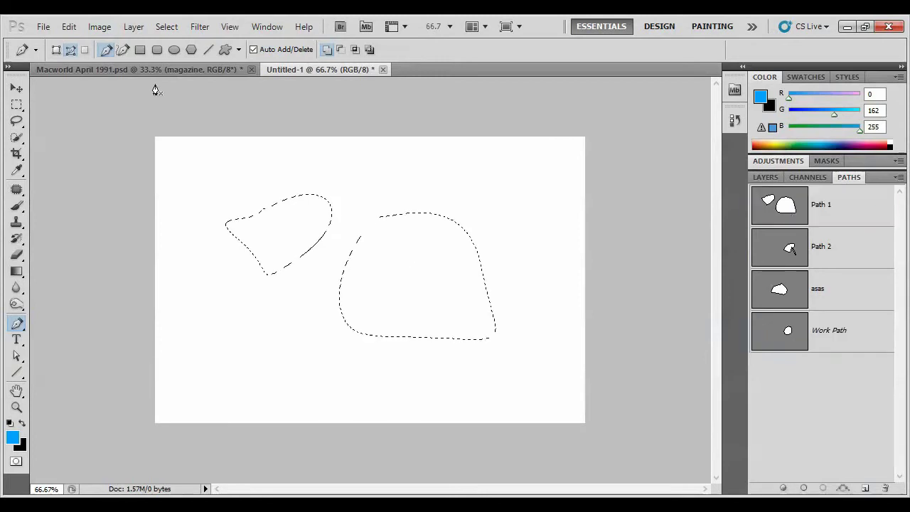
{"action": "left_click", "coordinate": [68, 26]}
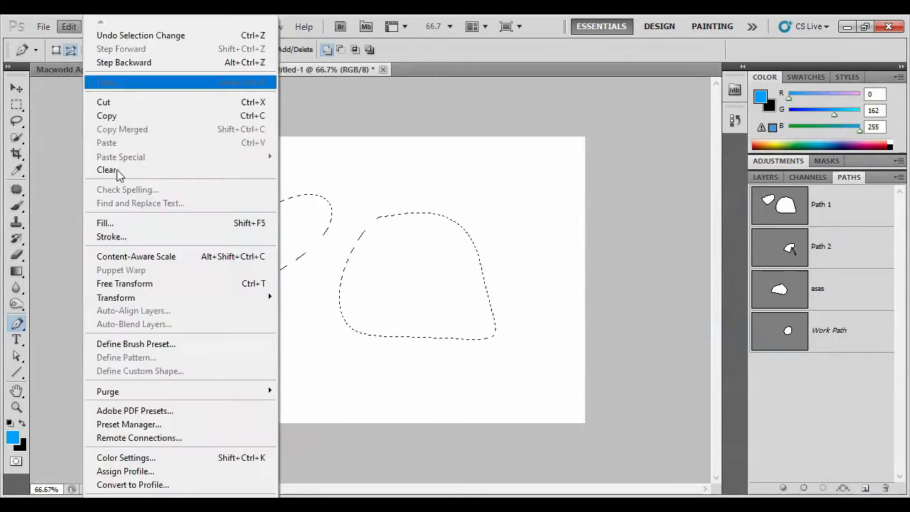
{"action": "left_click", "coordinate": [123, 224]}
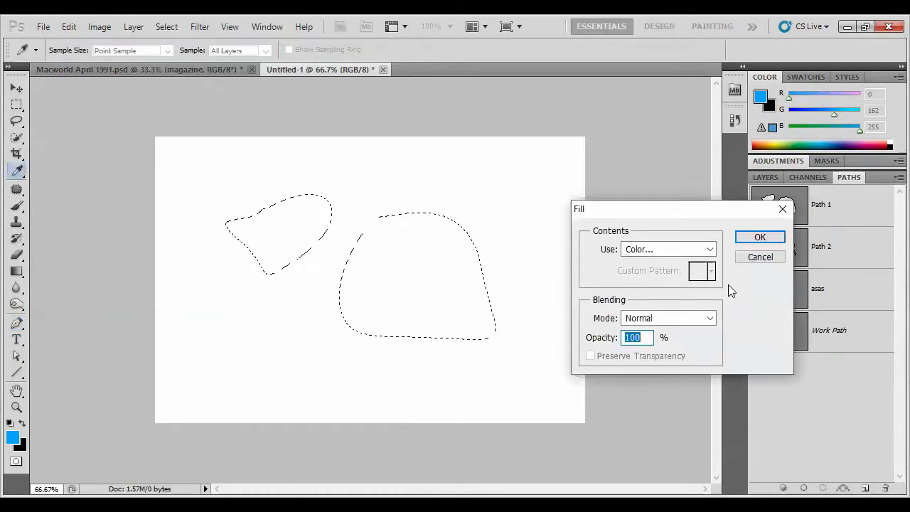
{"action": "left_click", "coordinate": [692, 250]}
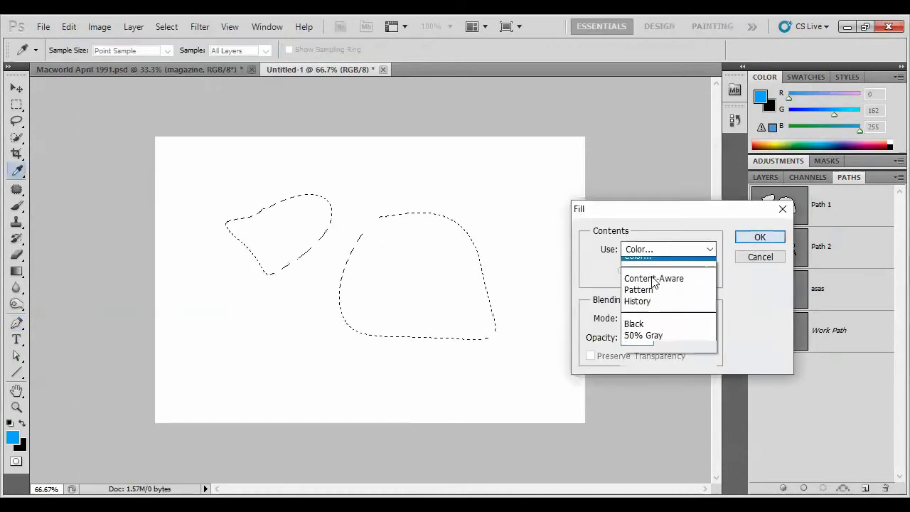
{"action": "left_click", "coordinate": [652, 288]}
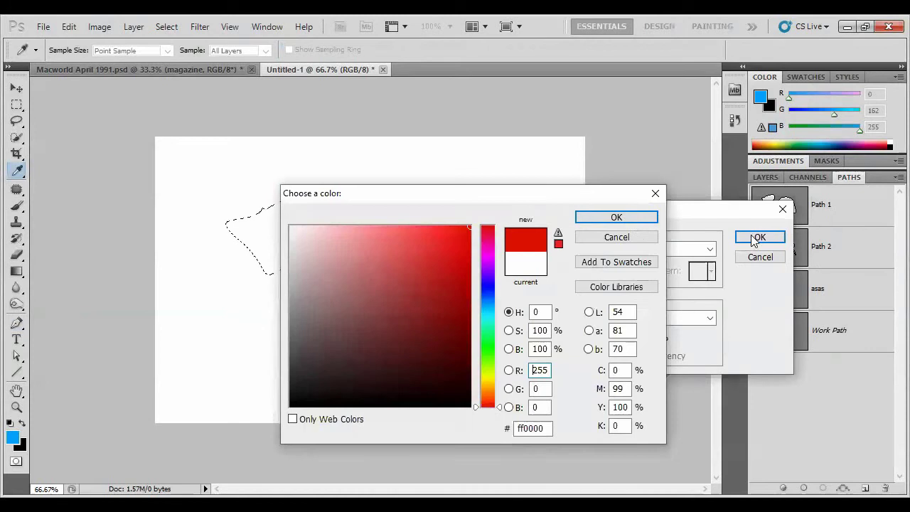
{"action": "left_click", "coordinate": [631, 218]}
{"action": "left_click", "coordinate": [771, 238]}
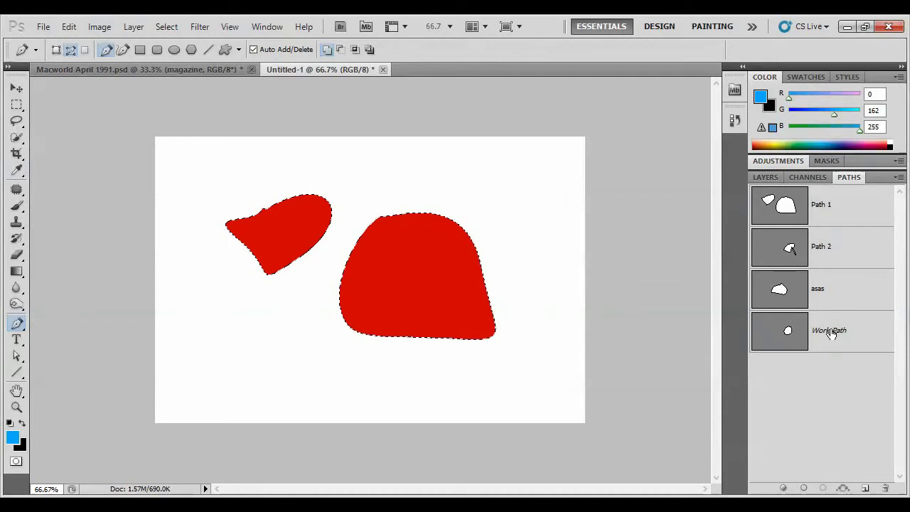
Save the egg-shaped work path under the name 'qqwq'.
{"action": "left_click", "coordinate": [832, 333]}
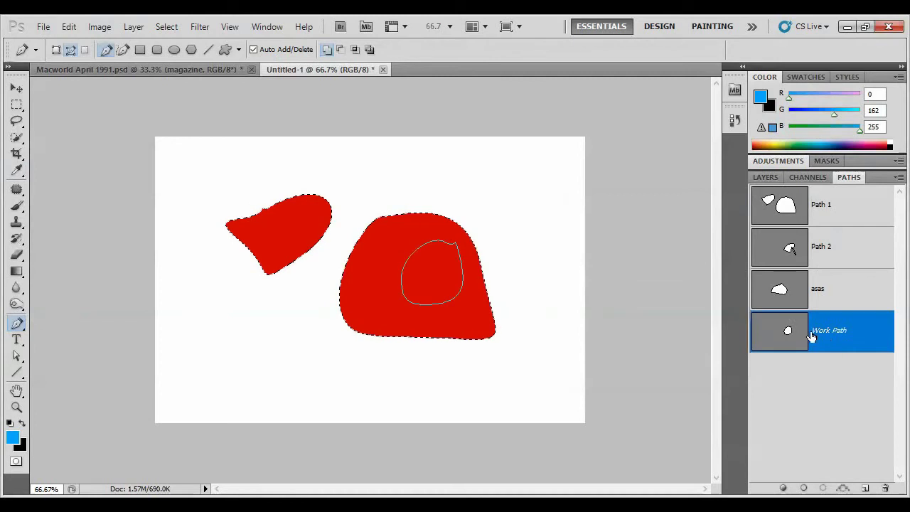
{"action": "double_click", "coordinate": [751, 315]}
{"action": "type", "text": "qqwq"}
{"action": "left_click", "coordinate": [759, 269]}
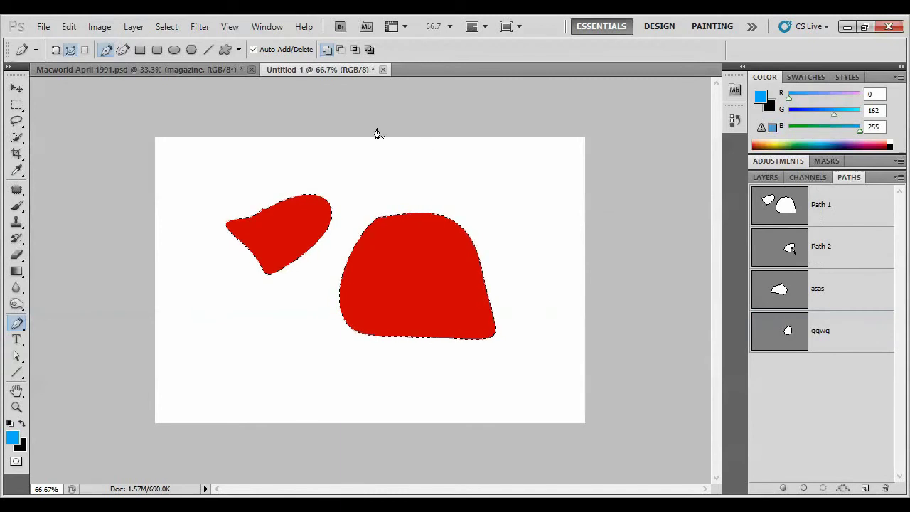
Switch back to the Macworld April 1991.psd magazine document.
{"action": "left_click", "coordinate": [177, 66]}
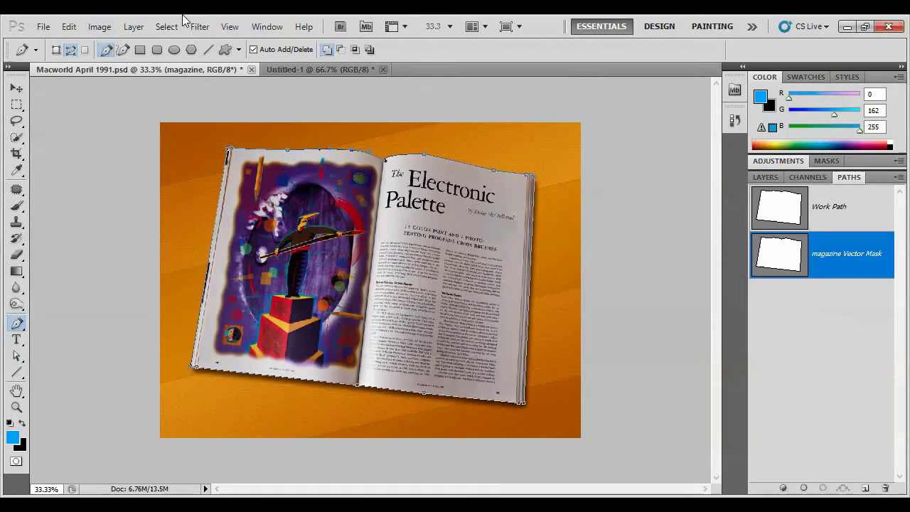